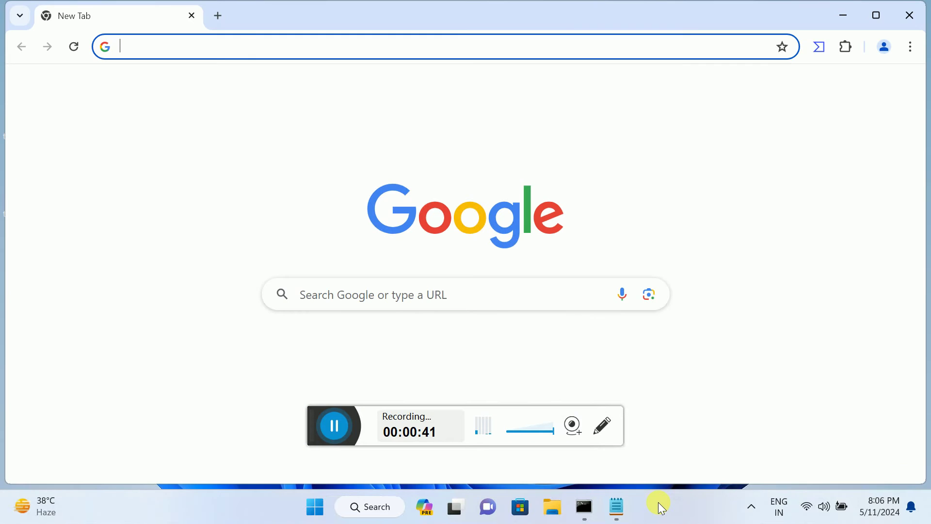
Step: Bring up the taskbar's shortcut menu while Chrome's new tab is open
{"action": "right_click", "coordinate": [658, 507]}
Step: Dismiss the taskbar menu and Chrome's update notice
{"action": "left_click", "coordinate": [724, 451]}
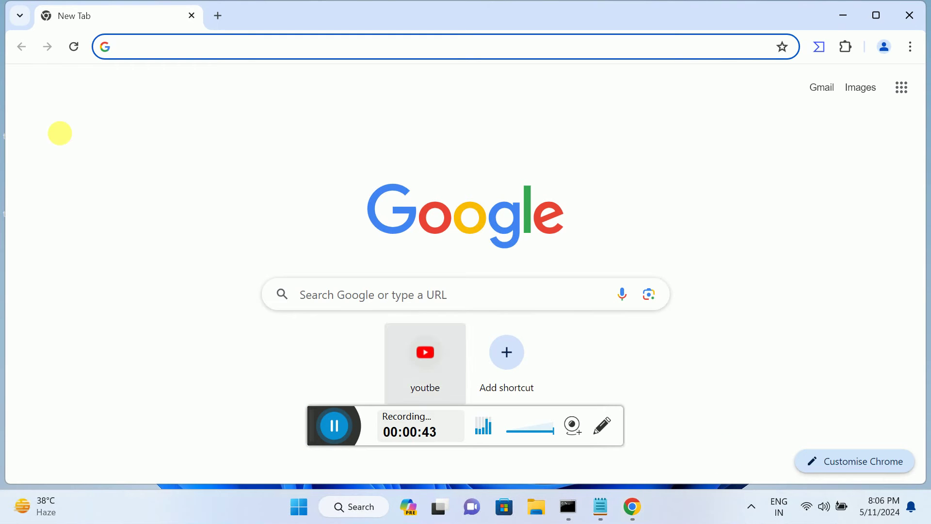
{"action": "left_click", "coordinate": [60, 134]}
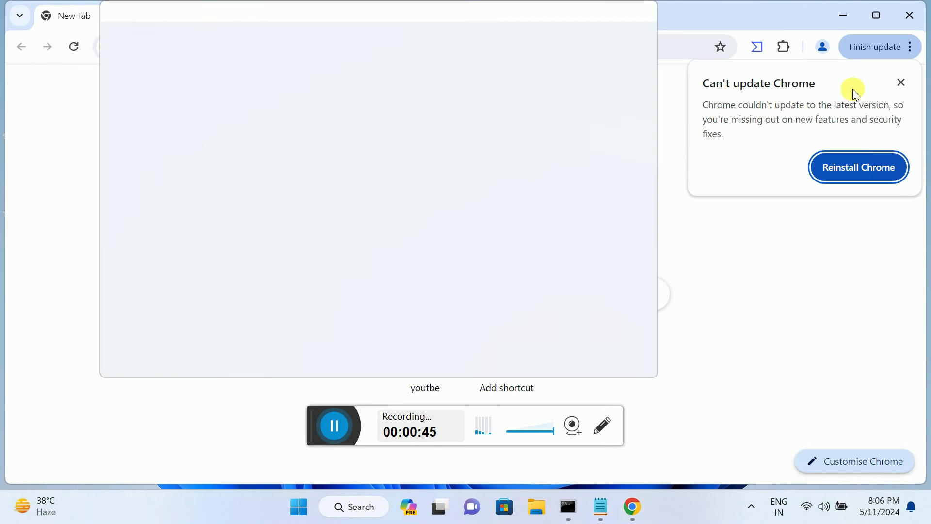
{"action": "left_click", "coordinate": [900, 82]}
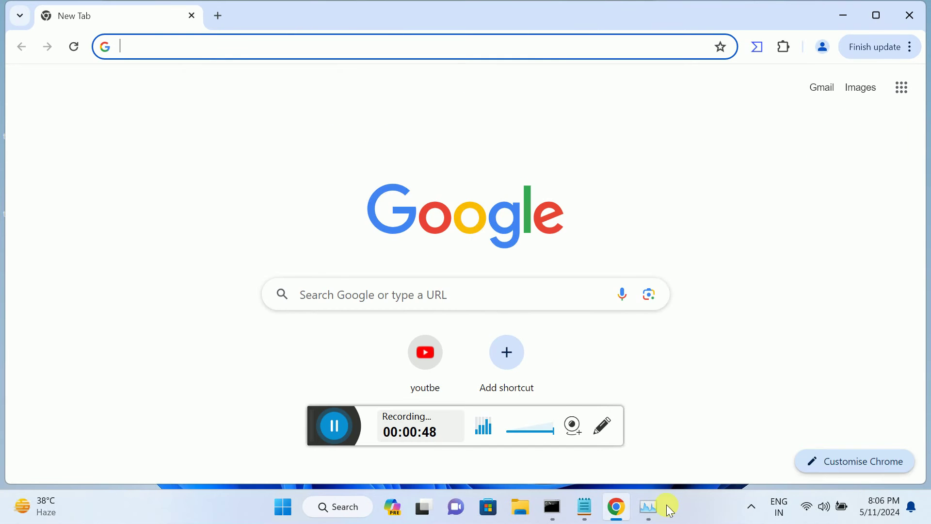
Step: End a Service Host background process in maximized Task Manager, then close it
{"action": "left_click", "coordinate": [648, 507]}
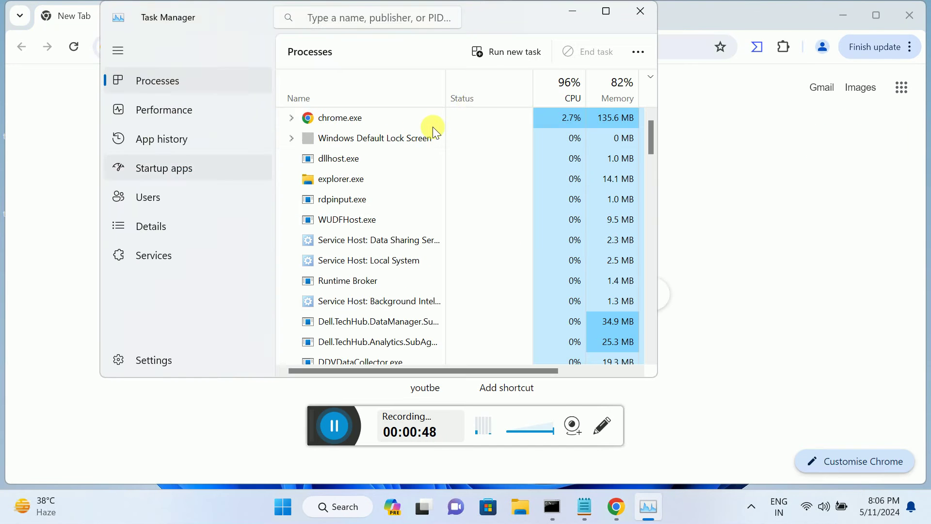
{"action": "left_click", "coordinate": [605, 11]}
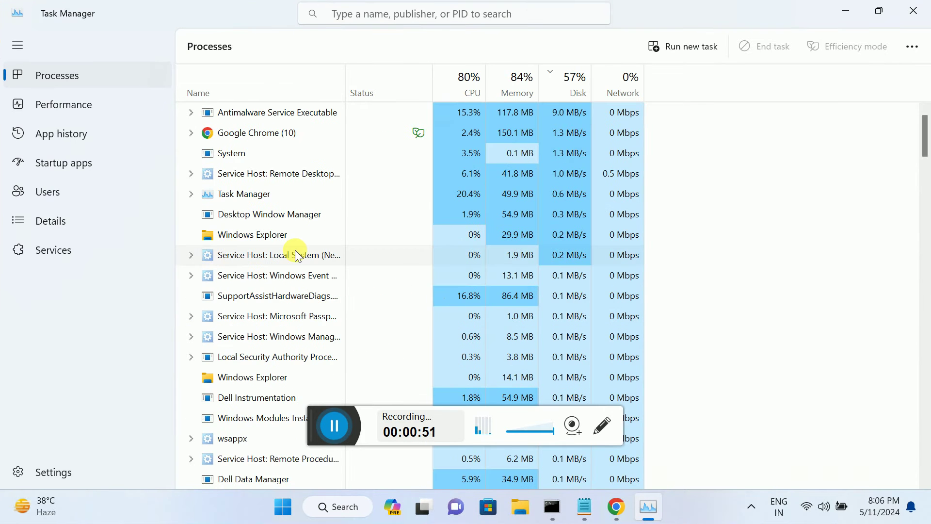
{"action": "scroll", "coordinate": [292, 245], "scroll_direction": "down", "scroll_amount": 2}
{"action": "scroll", "coordinate": [291, 281], "scroll_direction": "down", "scroll_amount": 2}
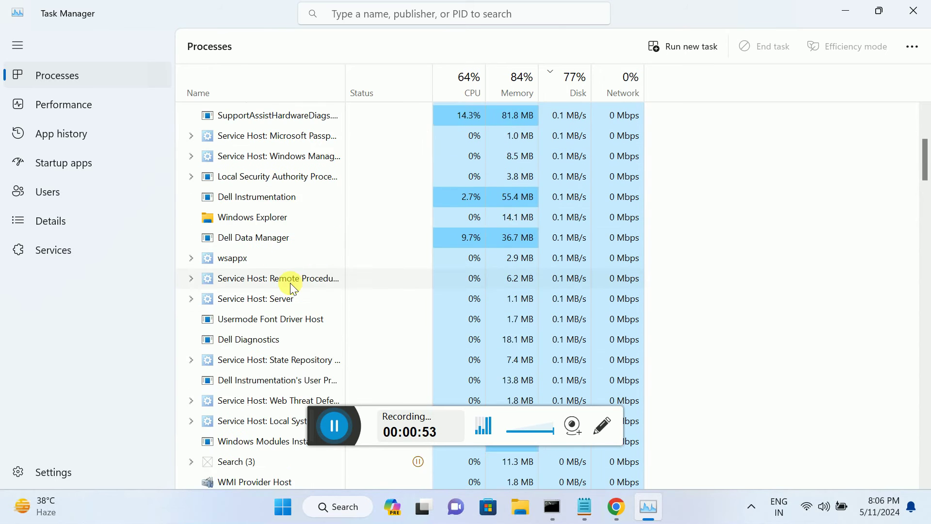
{"action": "scroll", "coordinate": [289, 301], "scroll_direction": "down", "scroll_amount": 3}
{"action": "scroll", "coordinate": [283, 341], "scroll_direction": "down", "scroll_amount": 1}
{"action": "scroll", "coordinate": [255, 240], "scroll_direction": "up", "scroll_amount": 2}
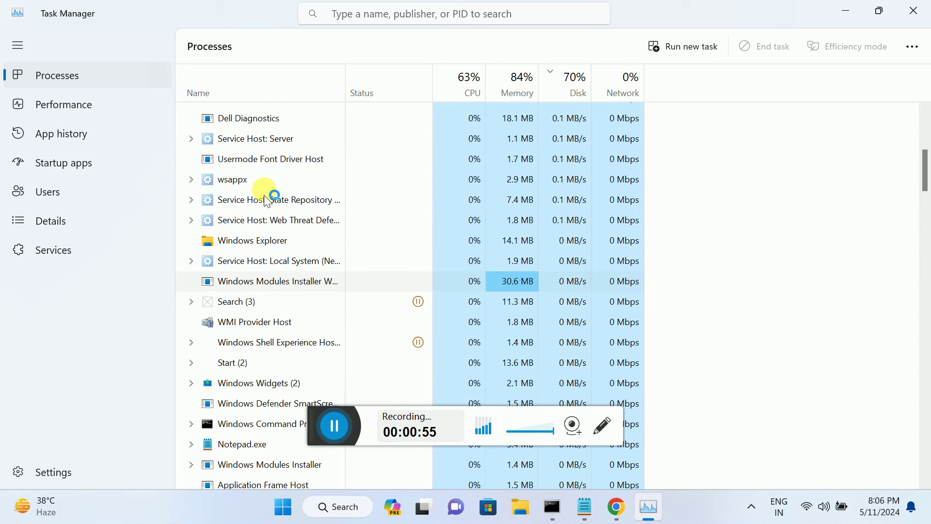
{"action": "right_click", "coordinate": [258, 167]}
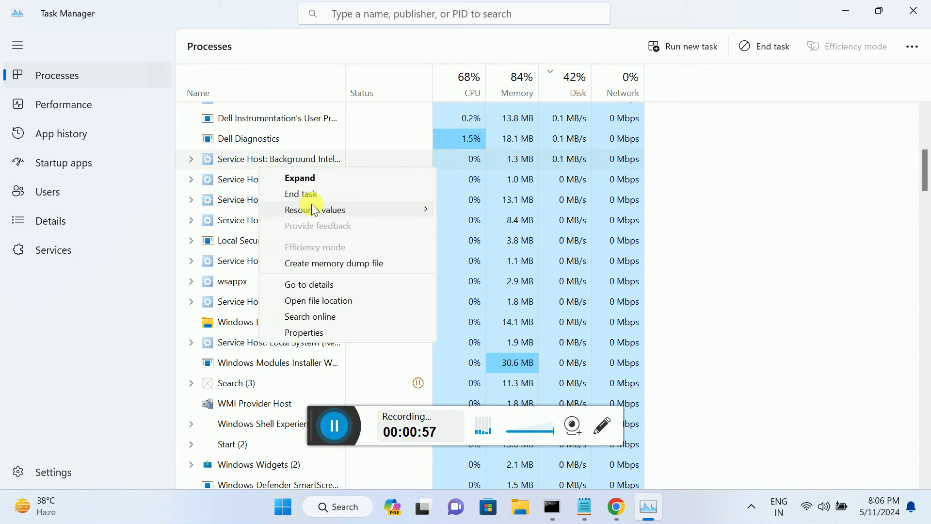
{"action": "left_click", "coordinate": [914, 16]}
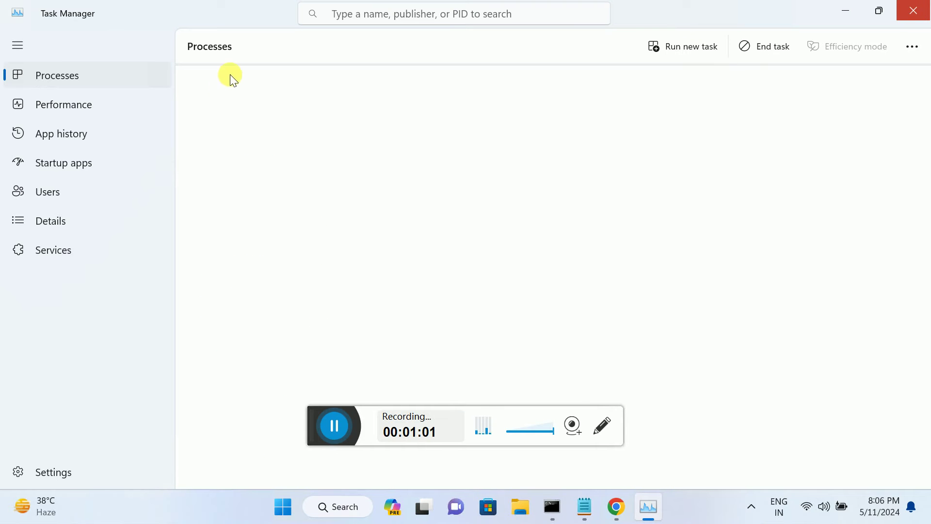
{"action": "left_click", "coordinate": [912, 11]}
Step: Google 'wise uninstaller for windows' and open WiseCleaner's Wise Program Uninstaller result
{"action": "left_click", "coordinate": [197, 53]}
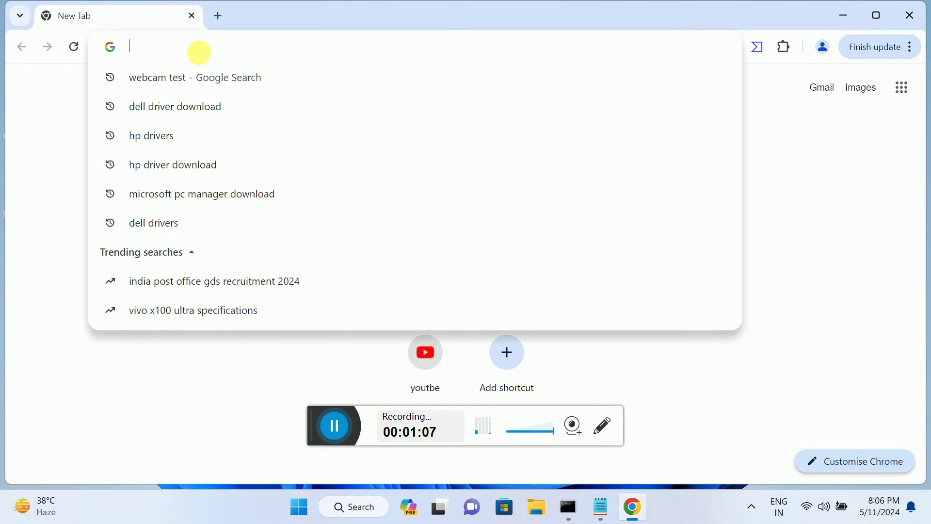
{"action": "type", "text": "wis"}
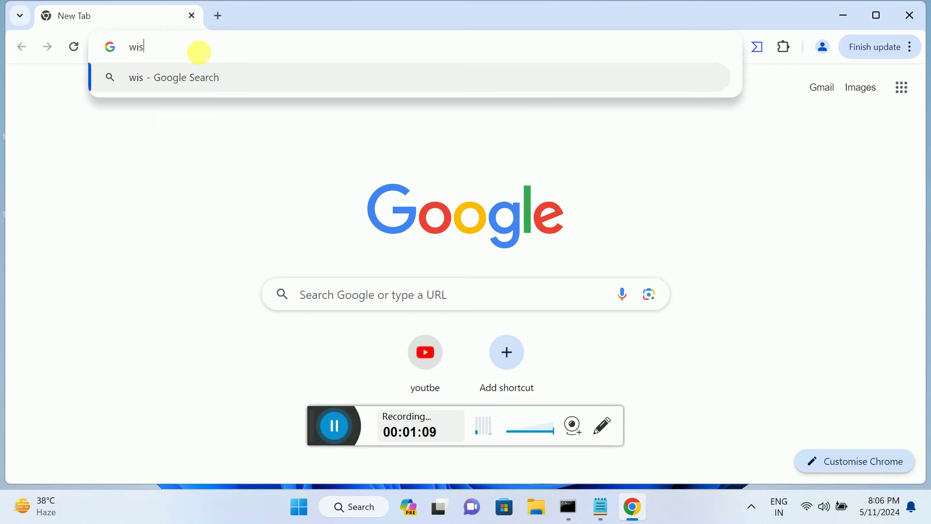
{"action": "type", "text": "e"}
{"action": "key", "text": "BackSpace"}
{"action": "type", "text": "e "}
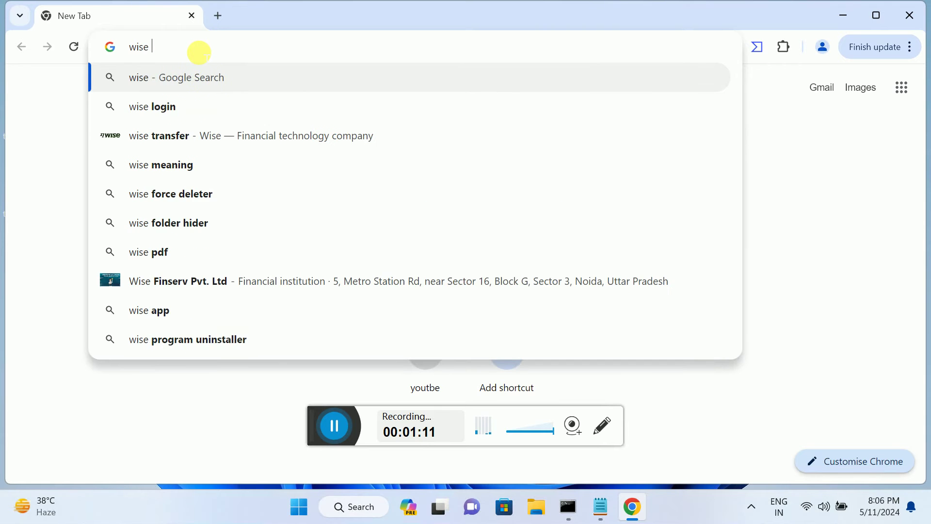
{"action": "type", "text": "uins"}
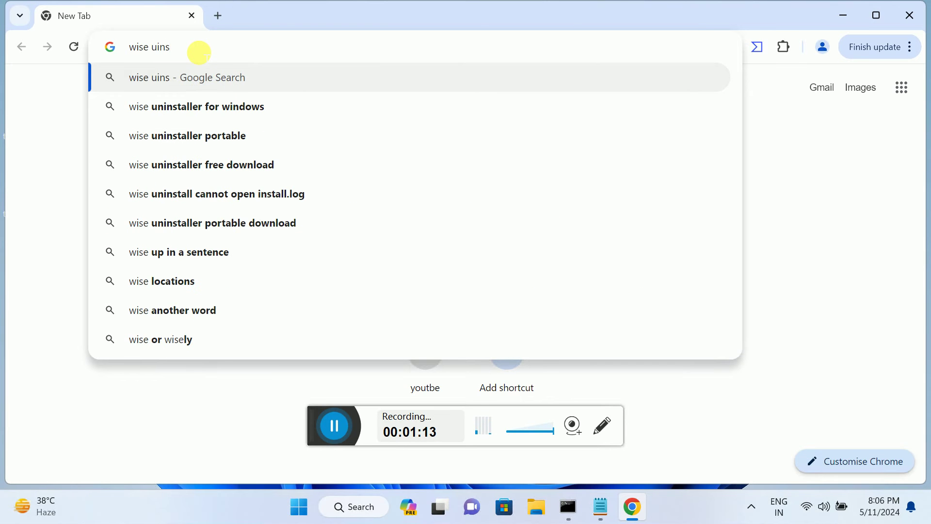
{"action": "key", "text": "Down"}
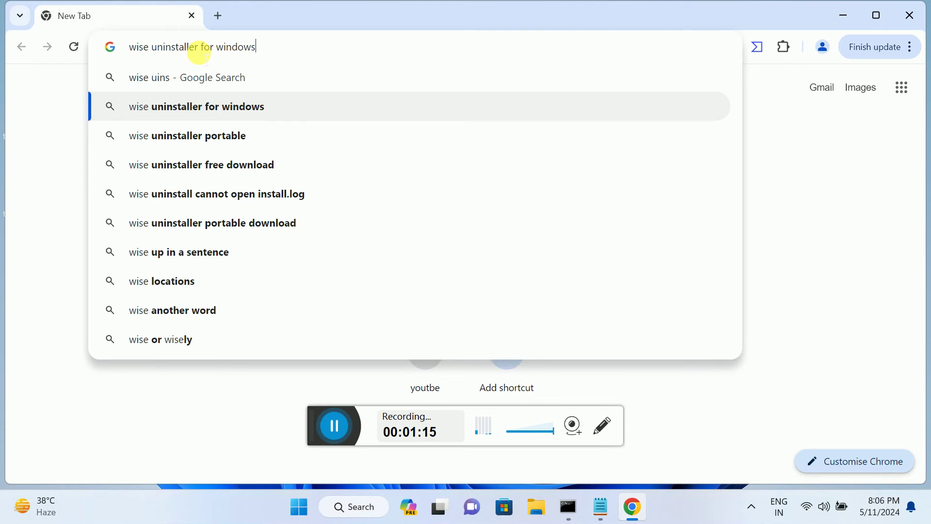
{"action": "left_click", "coordinate": [209, 106]}
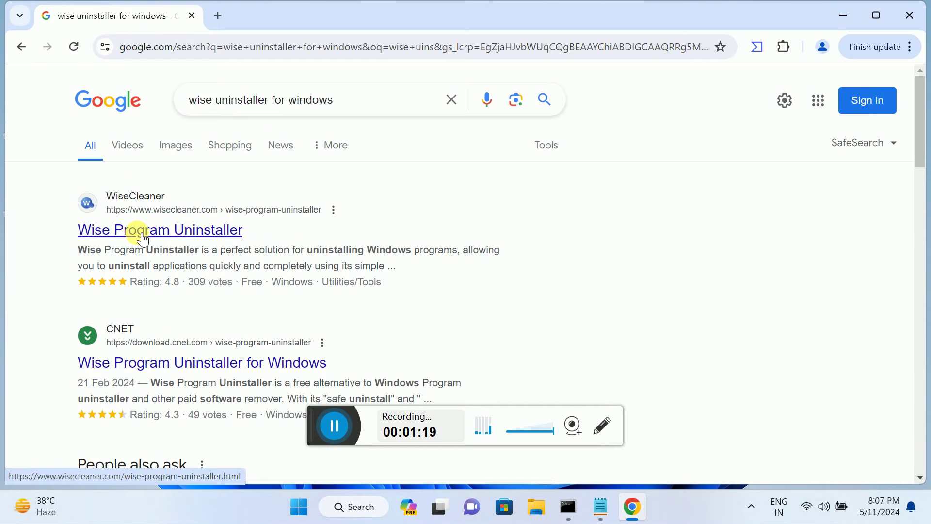
{"action": "left_click", "coordinate": [178, 233]}
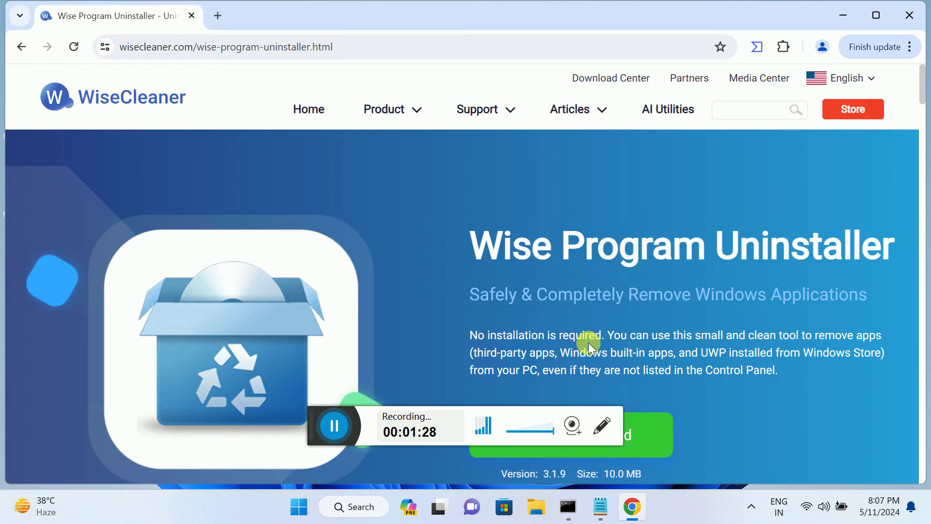
Step: Maximize Chrome, start the Wise Program Uninstaller download and check its progress
{"action": "left_click", "coordinate": [877, 13]}
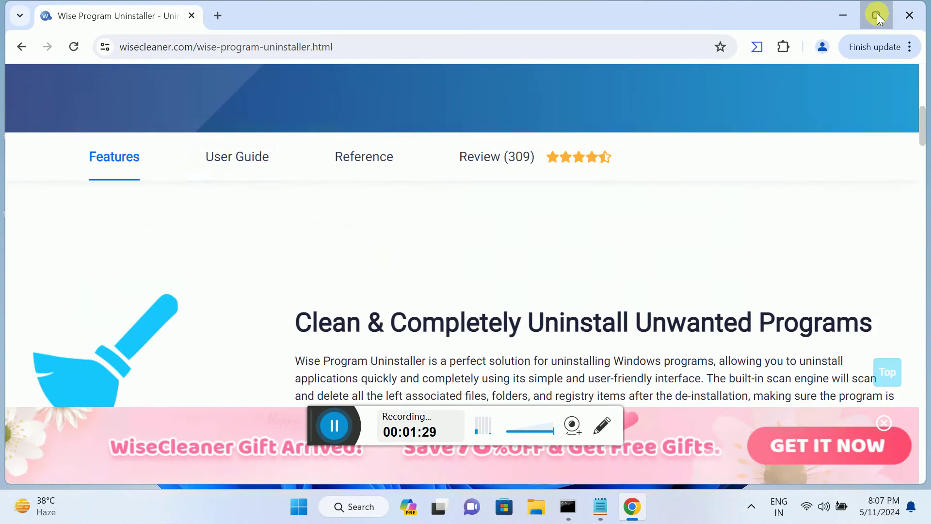
{"action": "scroll", "coordinate": [730, 241], "scroll_direction": "up", "scroll_amount": 4}
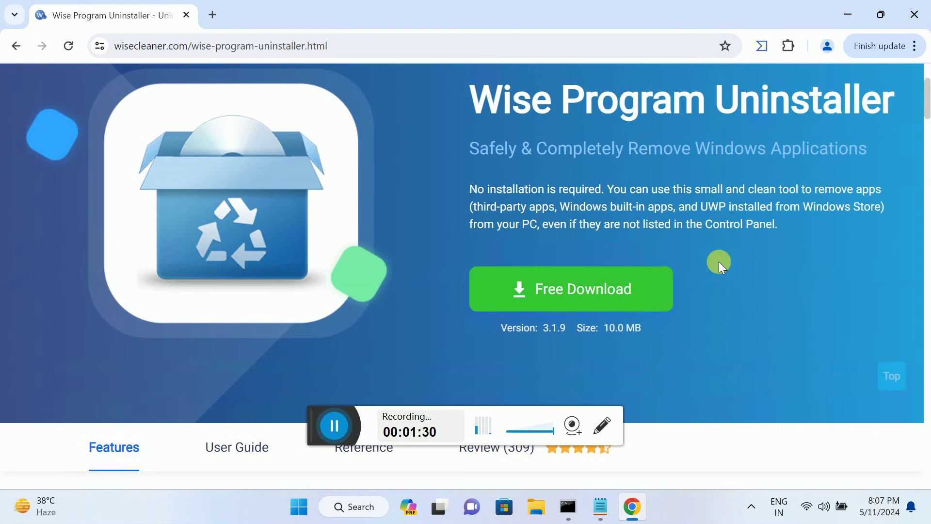
{"action": "left_click", "coordinate": [582, 297]}
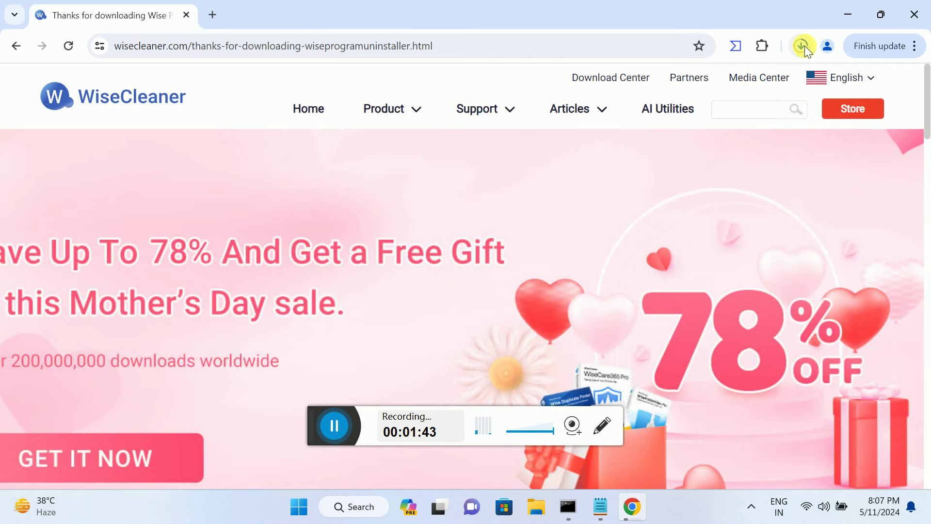
{"action": "left_click", "coordinate": [803, 46]}
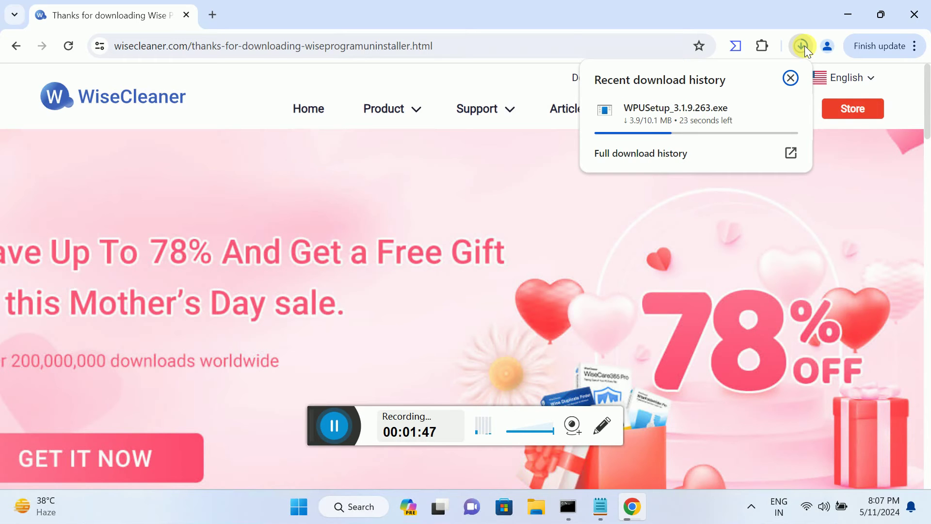
{"action": "left_click", "coordinate": [353, 509]}
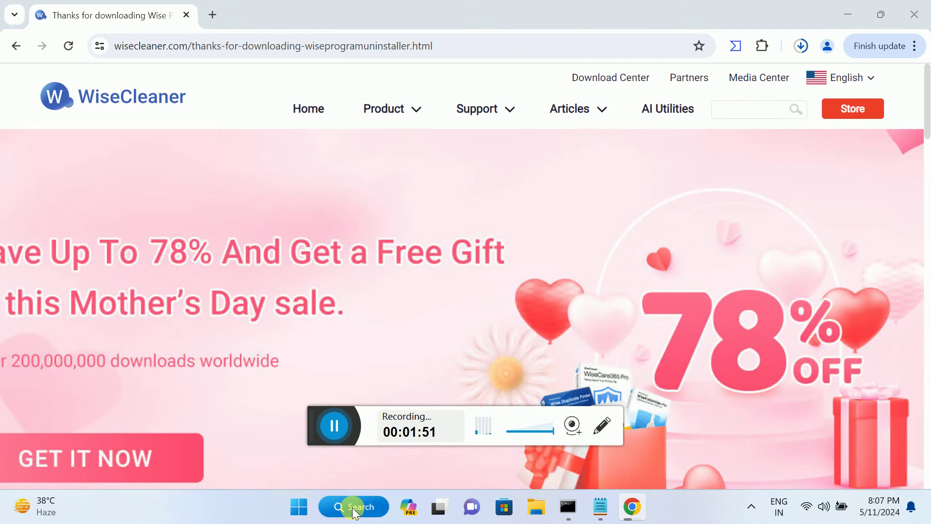
{"action": "type", "text": "a"}
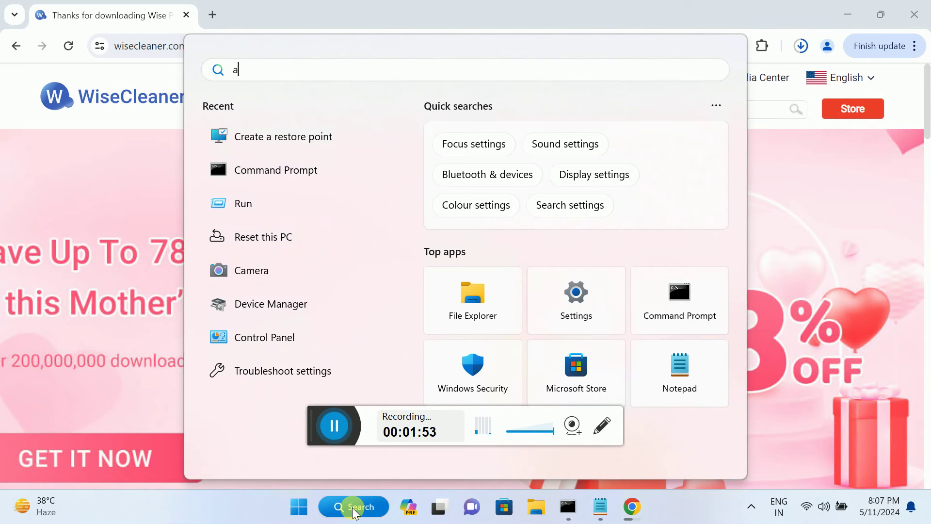
{"action": "type", "text": "dd"}
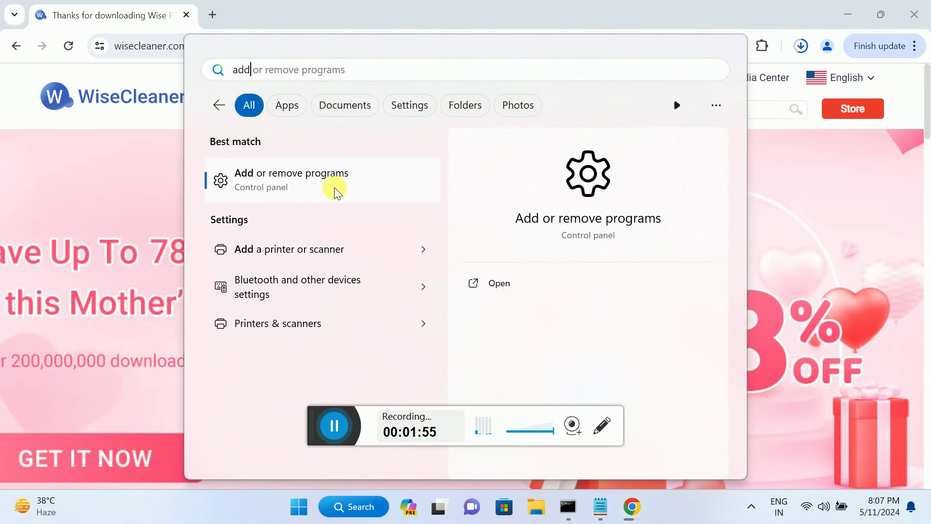
{"action": "left_click", "coordinate": [335, 191]}
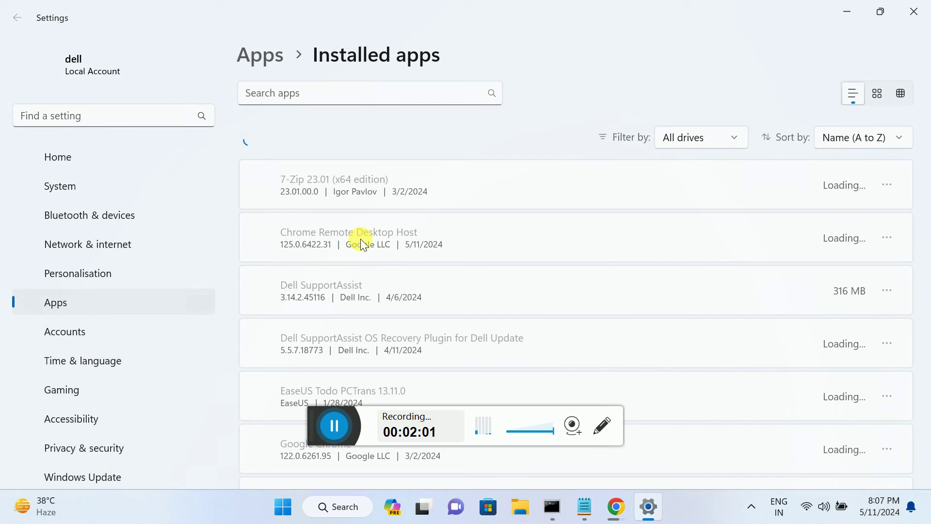
{"action": "scroll", "coordinate": [363, 247], "scroll_direction": "down", "scroll_amount": 2}
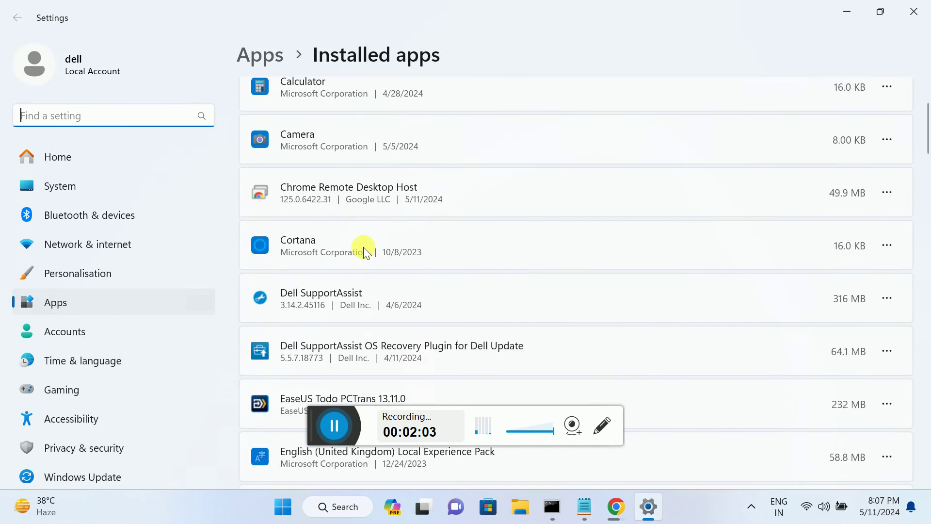
{"action": "scroll", "coordinate": [363, 246], "scroll_direction": "down", "scroll_amount": 1}
{"action": "scroll", "coordinate": [363, 247], "scroll_direction": "down", "scroll_amount": 3}
{"action": "scroll", "coordinate": [363, 247], "scroll_direction": "down", "scroll_amount": 2}
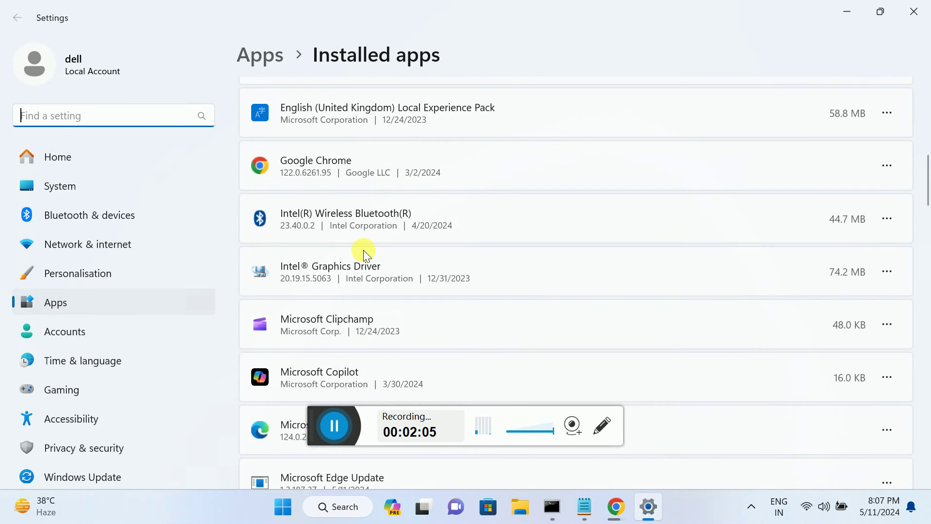
{"action": "scroll", "coordinate": [363, 250], "scroll_direction": "down", "scroll_amount": 3}
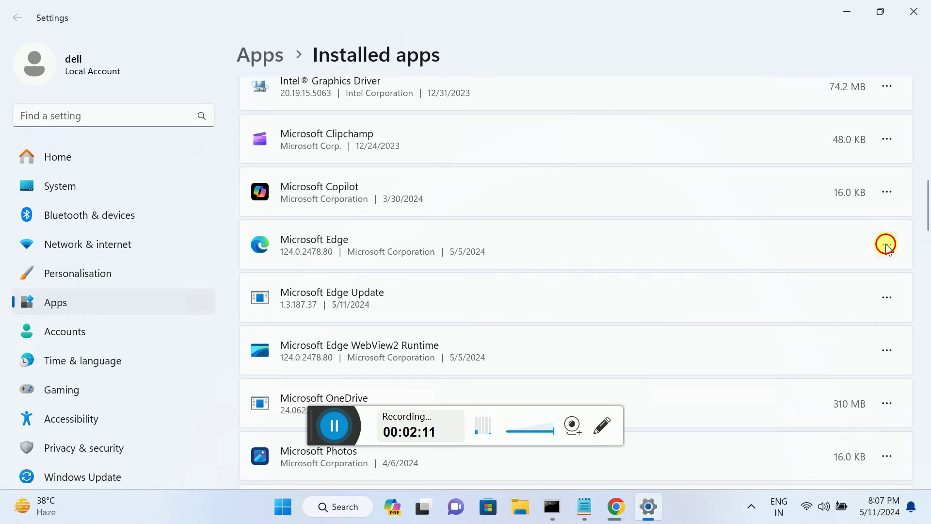
{"action": "left_click", "coordinate": [886, 245]}
{"action": "left_click", "coordinate": [885, 246]}
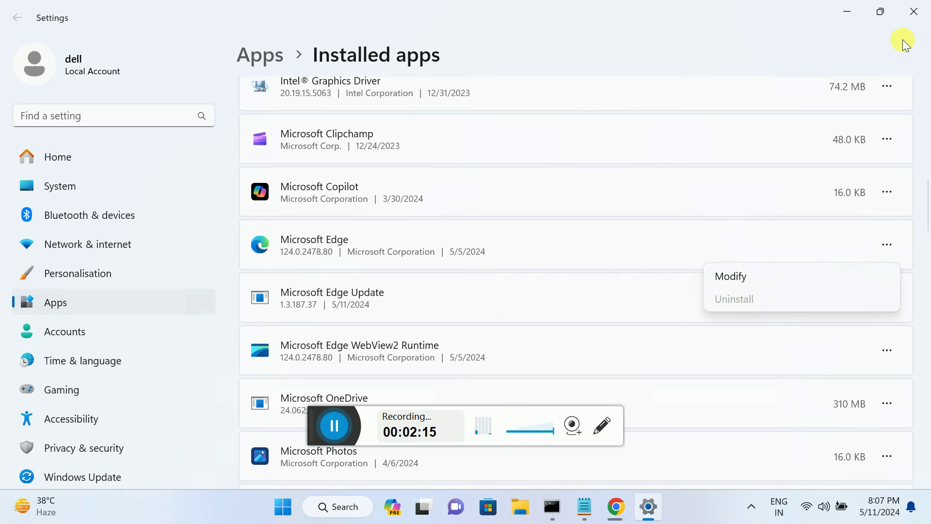
{"action": "left_click", "coordinate": [914, 11]}
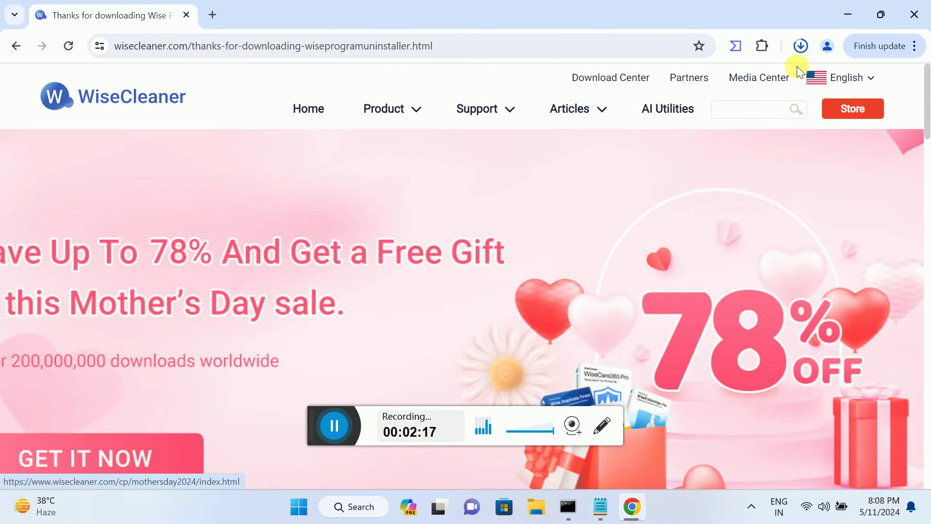
Step: Let WPUSetup_3.1.9.263.exe finish downloading, open it, and close Chrome
{"action": "left_click", "coordinate": [799, 47]}
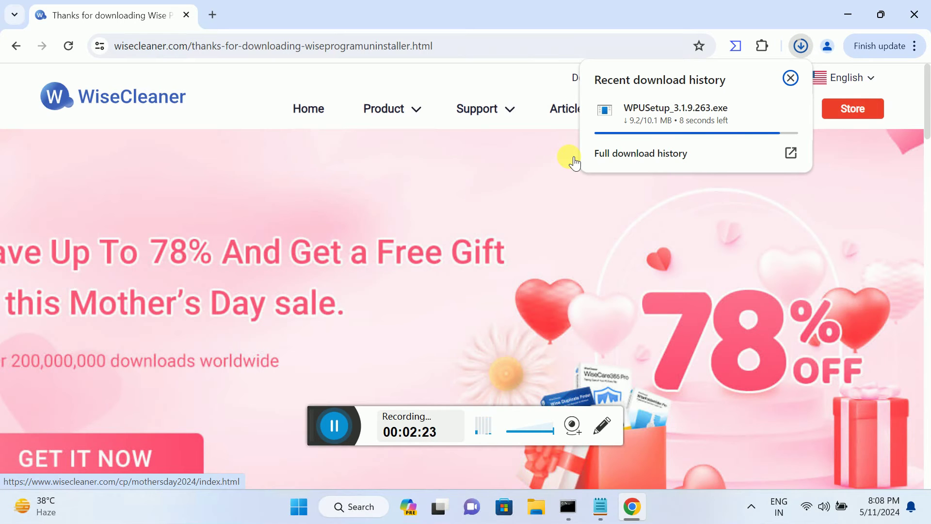
{"action": "mouse_move", "coordinate": [676, 84]}
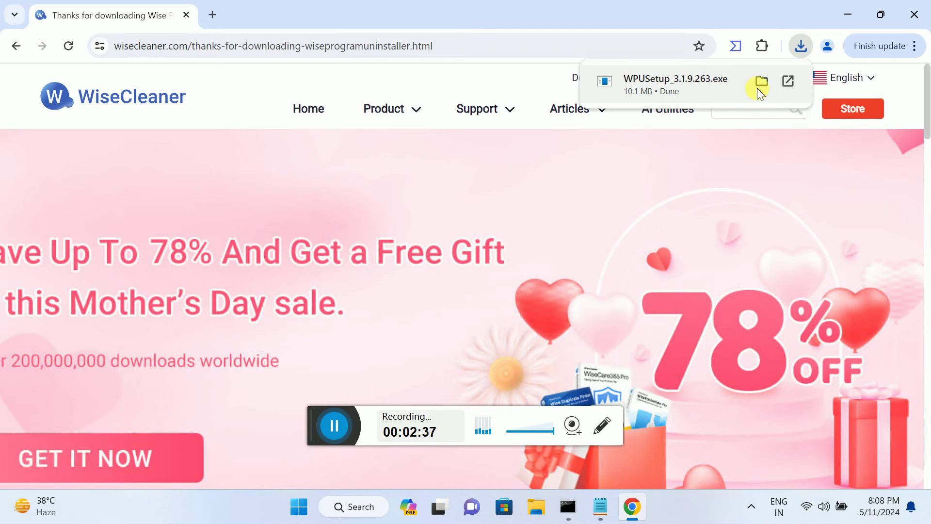
{"action": "left_click", "coordinate": [785, 81]}
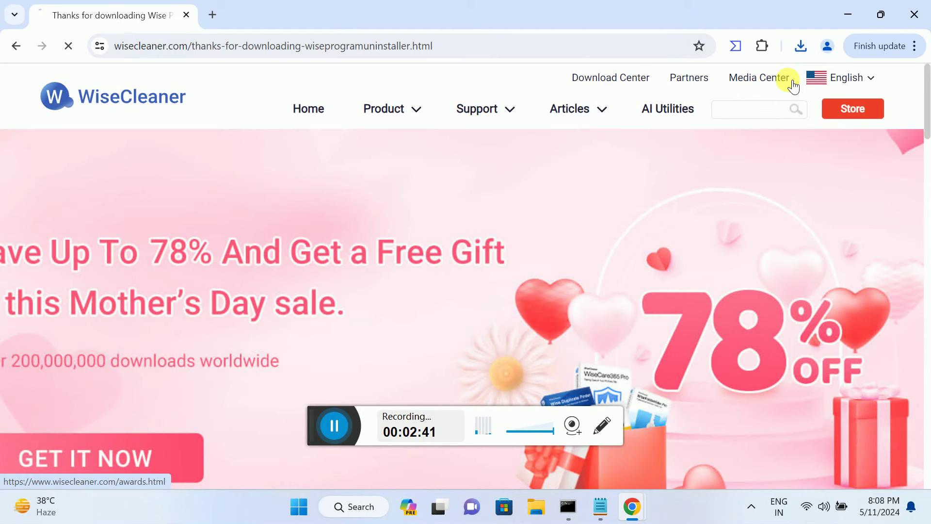
{"action": "left_click", "coordinate": [909, 16]}
Step: Run WPUSetup_3.1.9.263.exe from Downloads, accept the security warning, and close Explorer
{"action": "left_click", "coordinate": [561, 268]}
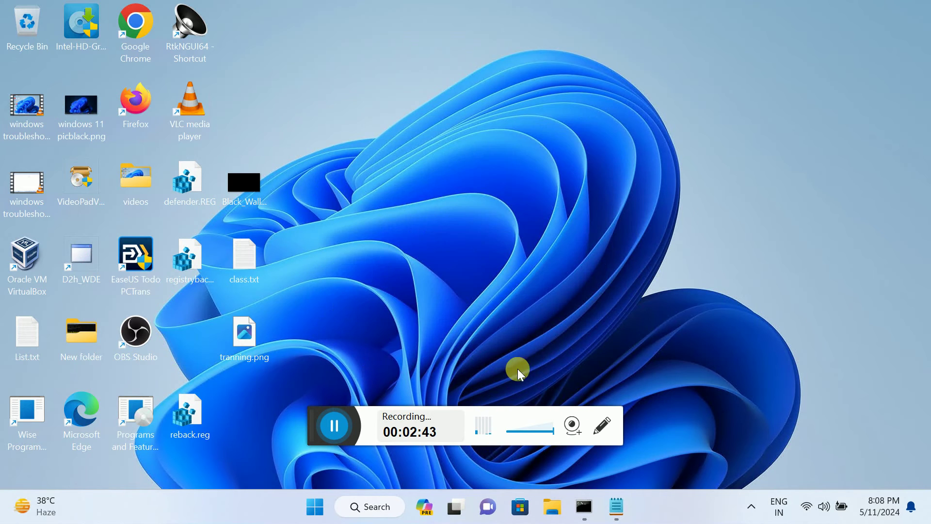
{"action": "left_click", "coordinate": [552, 506]}
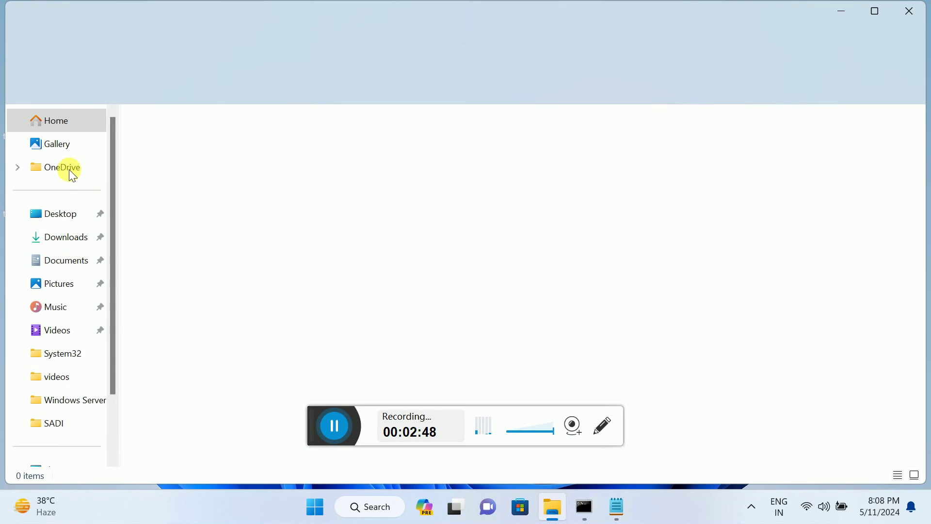
{"action": "left_click", "coordinate": [64, 237]}
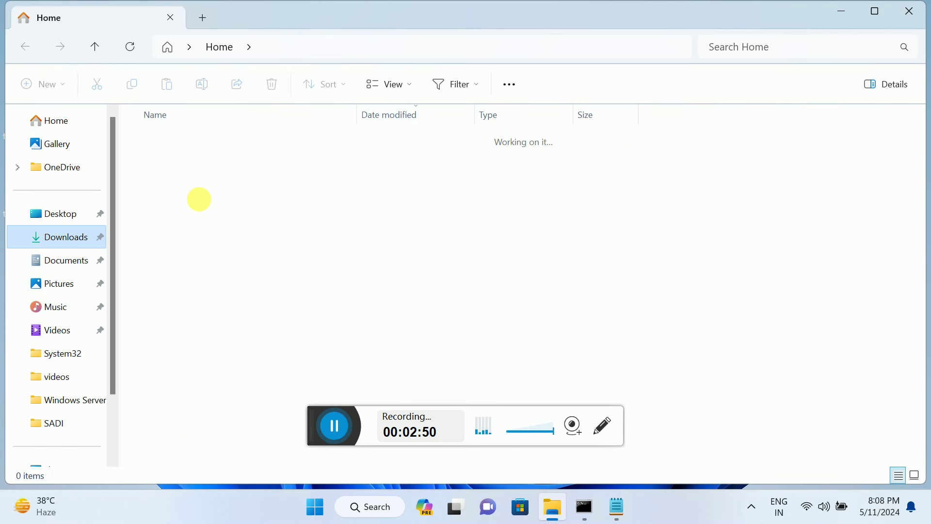
{"action": "left_click", "coordinate": [211, 162]}
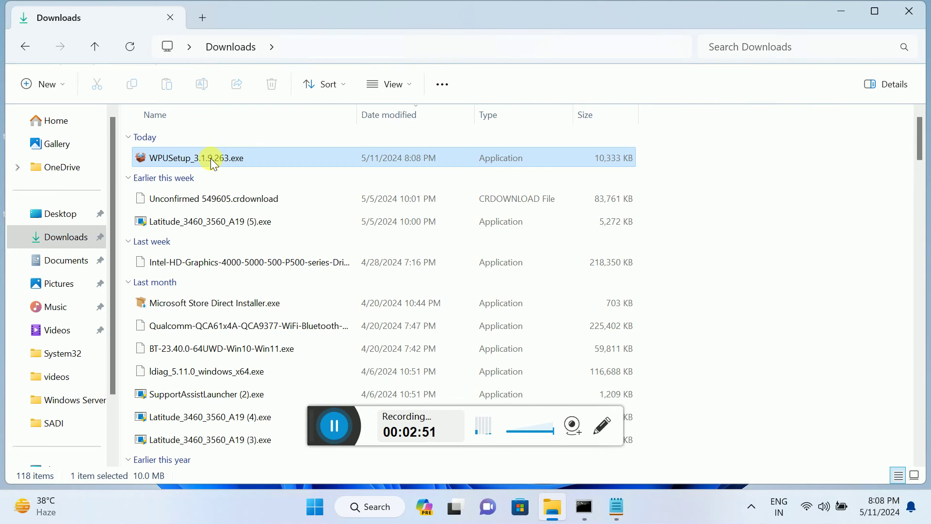
{"action": "double_click", "coordinate": [239, 171]}
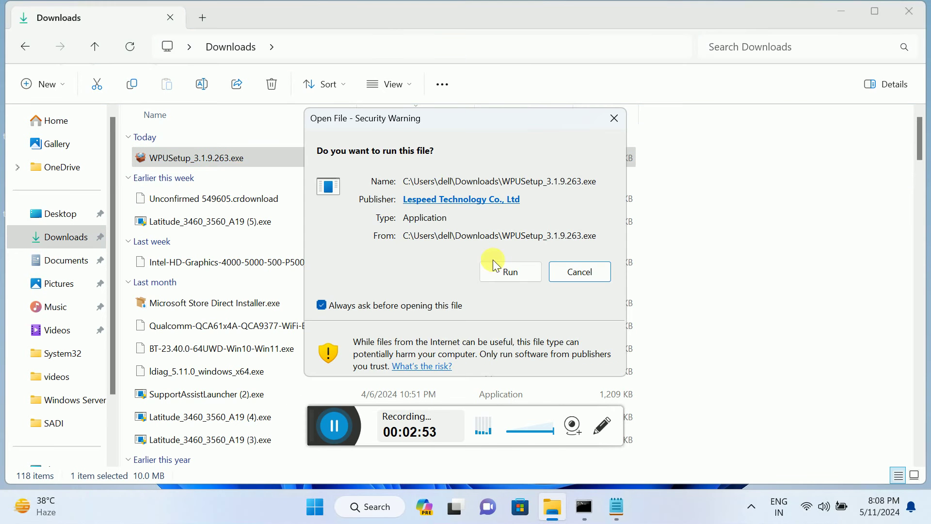
{"action": "left_click", "coordinate": [510, 271]}
{"action": "left_click", "coordinate": [909, 11]}
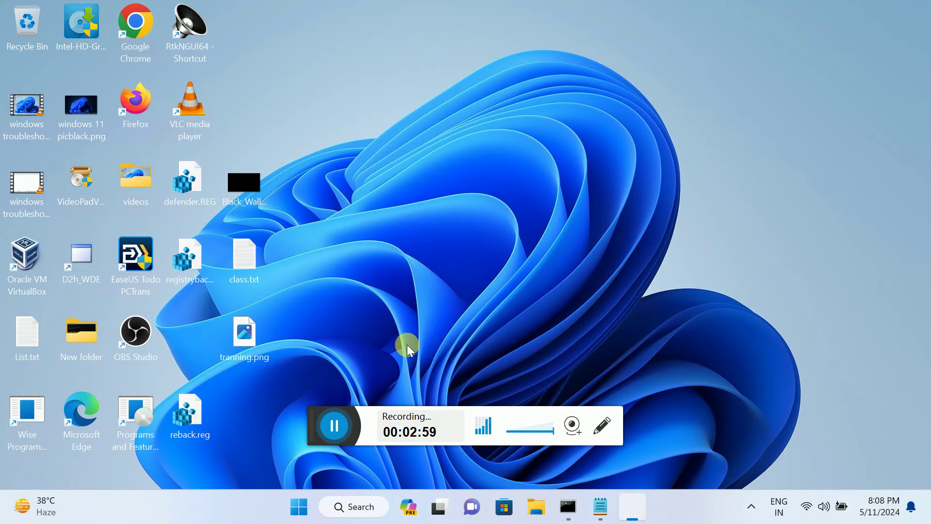
Step: Approve UAC, try installing, and dismiss the CreateFile and setup-not-completed errors
{"action": "left_click", "coordinate": [396, 371]}
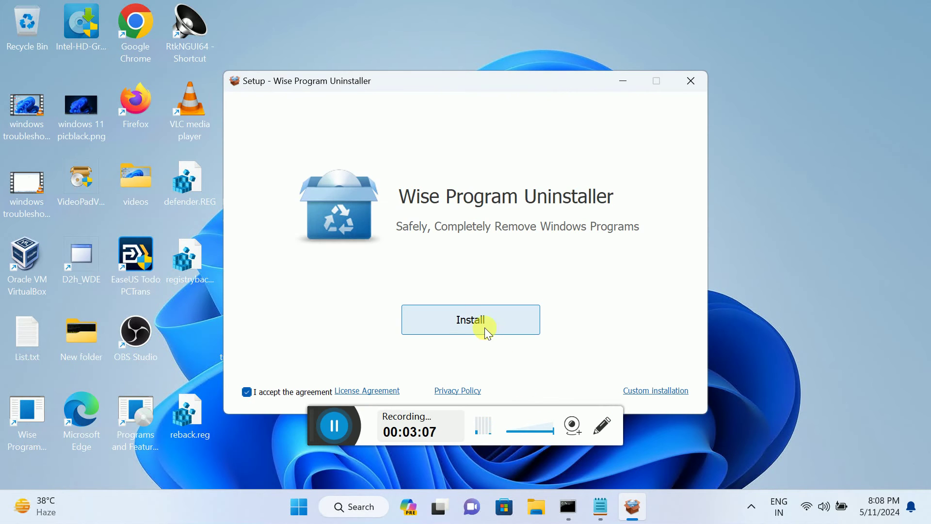
{"action": "left_click", "coordinate": [483, 324]}
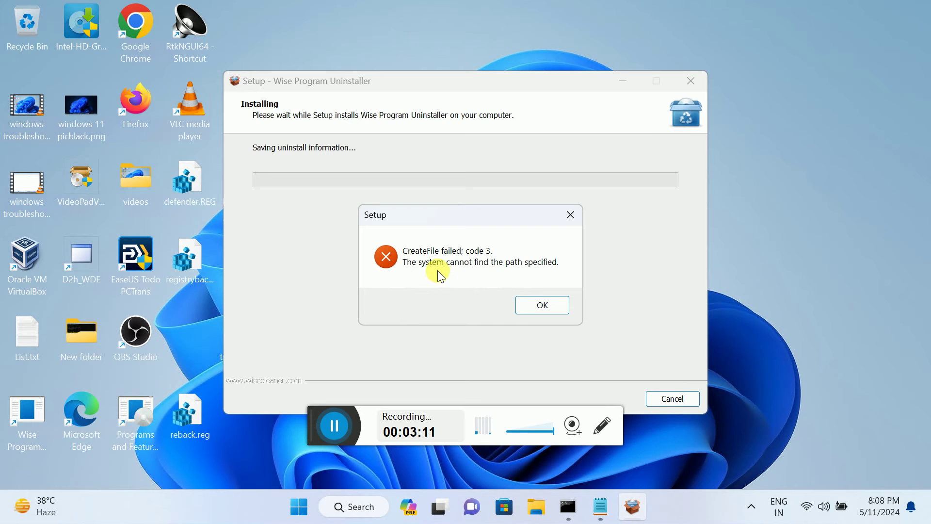
{"action": "left_click", "coordinate": [529, 303]}
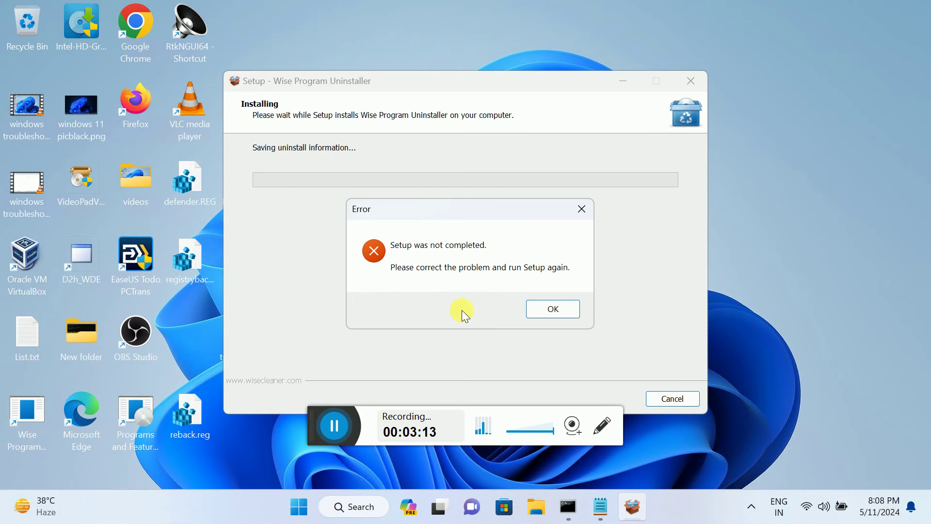
{"action": "left_click", "coordinate": [539, 307]}
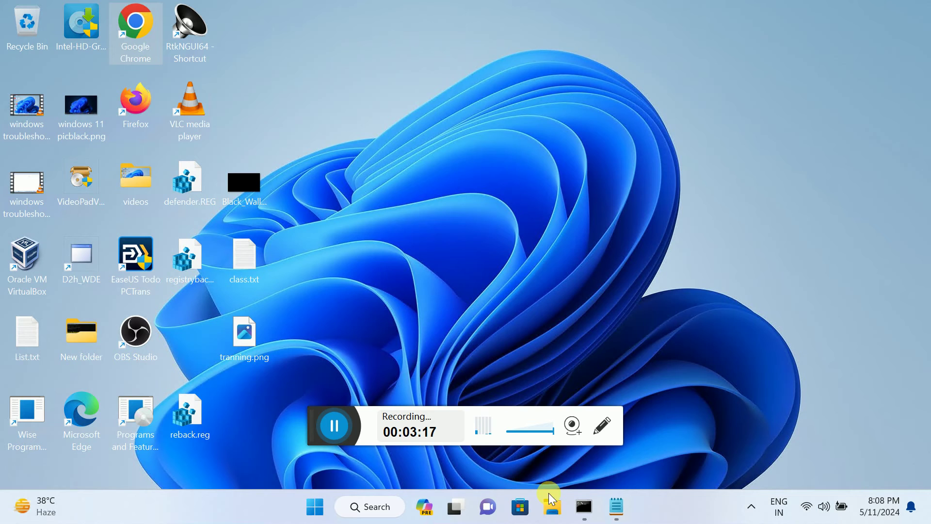
{"action": "left_click", "coordinate": [549, 507]}
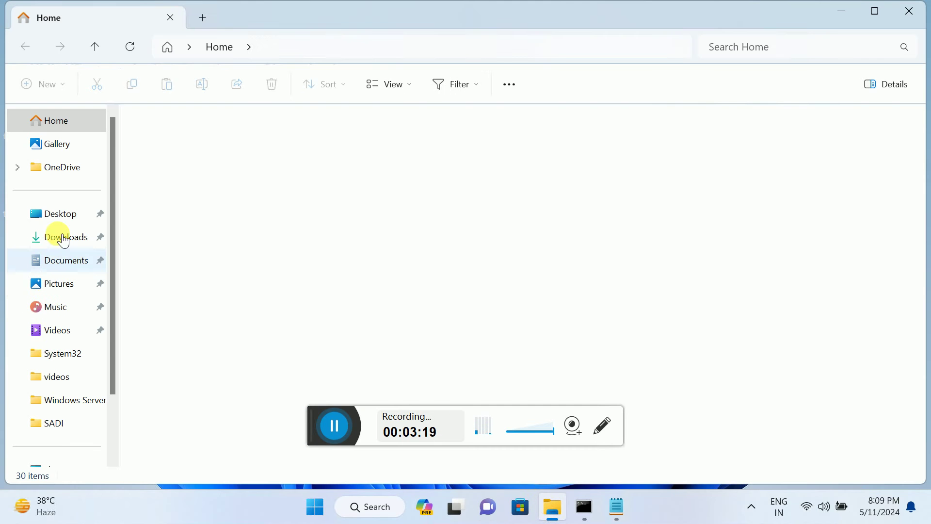
Step: Relaunch WPUSetup from Downloads, allow it to run, and close Explorer
{"action": "left_click", "coordinate": [63, 239]}
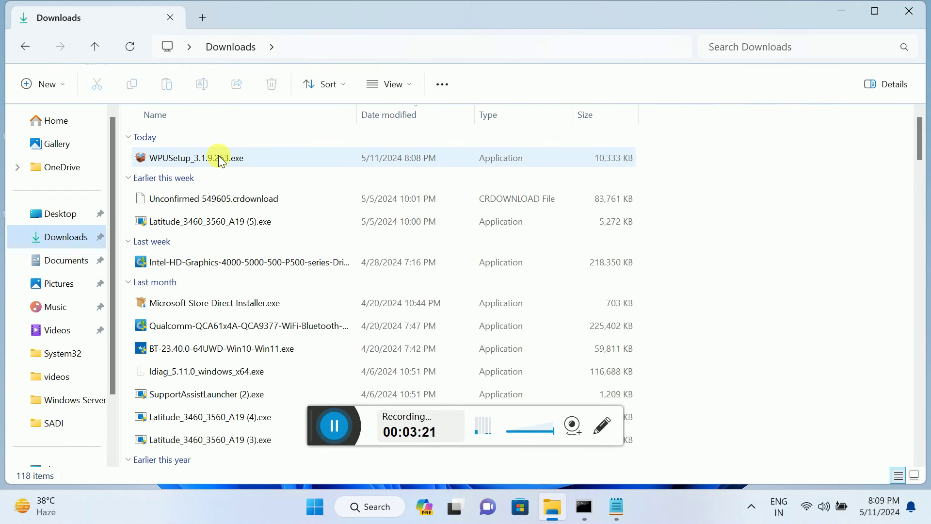
{"action": "double_click", "coordinate": [220, 160]}
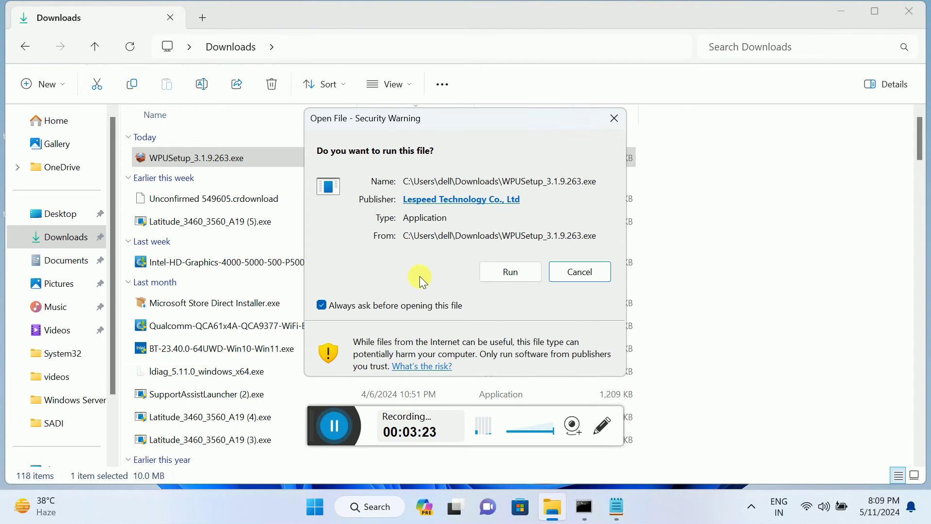
{"action": "left_click", "coordinate": [507, 277]}
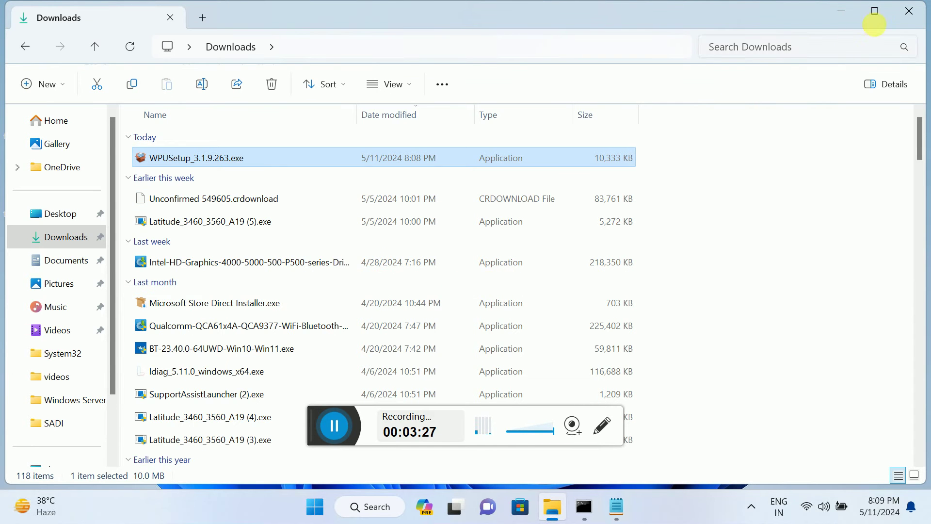
{"action": "left_click", "coordinate": [909, 11]}
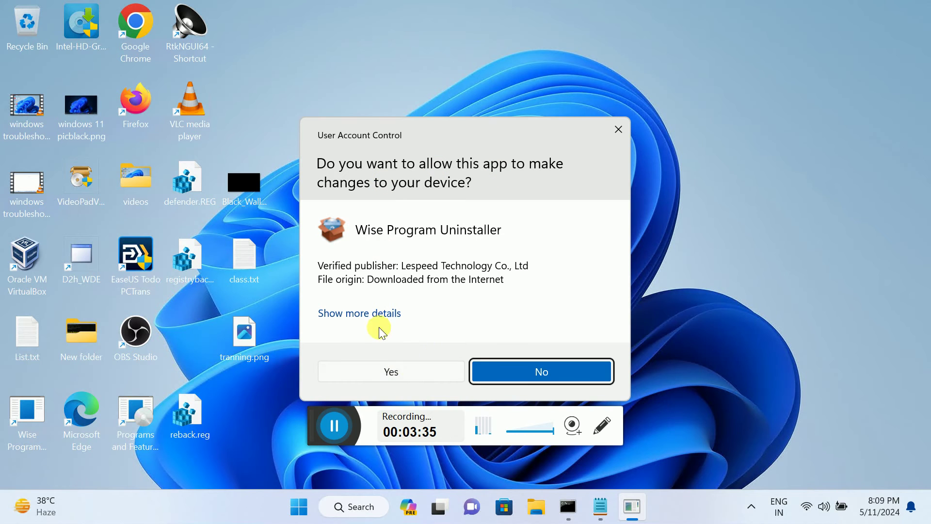
Step: Approve the UAC prompt, retry the install, and dismiss the same two errors
{"action": "left_click", "coordinate": [375, 316]}
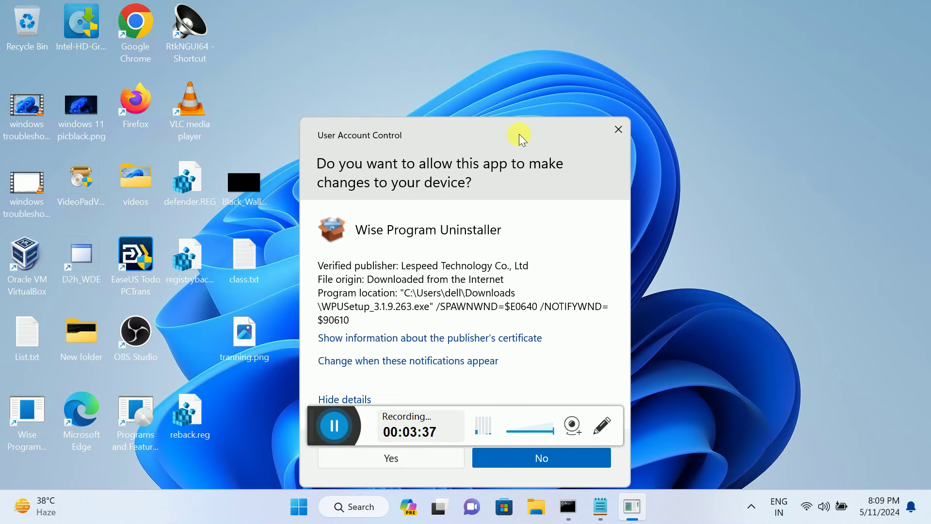
{"action": "left_click_drag", "start_coordinate": [521, 136], "coordinate": [509, 79]}
{"action": "left_click", "coordinate": [396, 402]}
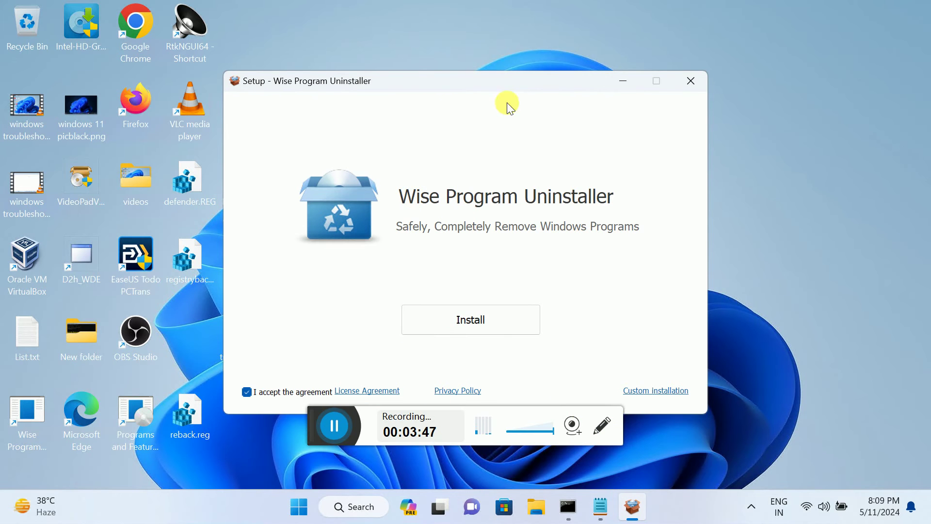
{"action": "left_click", "coordinate": [485, 320]}
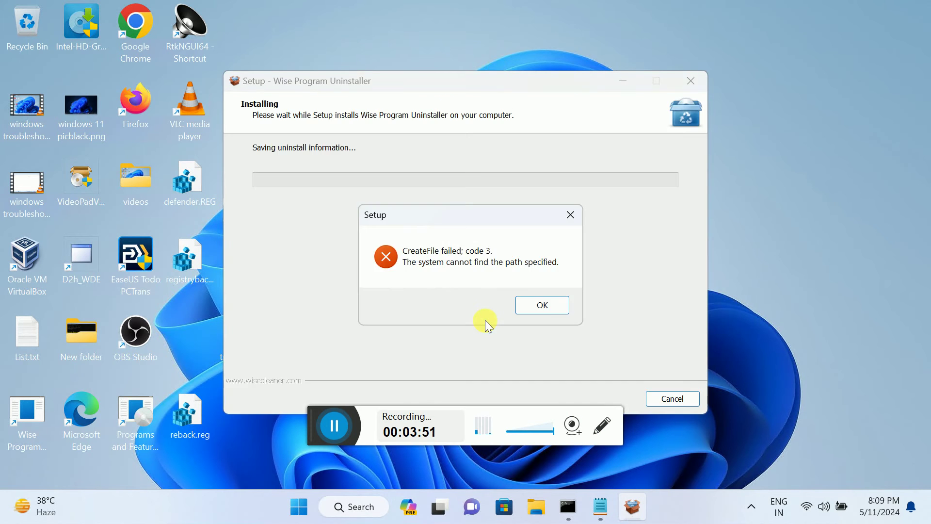
{"action": "left_click", "coordinate": [566, 210]}
{"action": "left_click", "coordinate": [582, 208]}
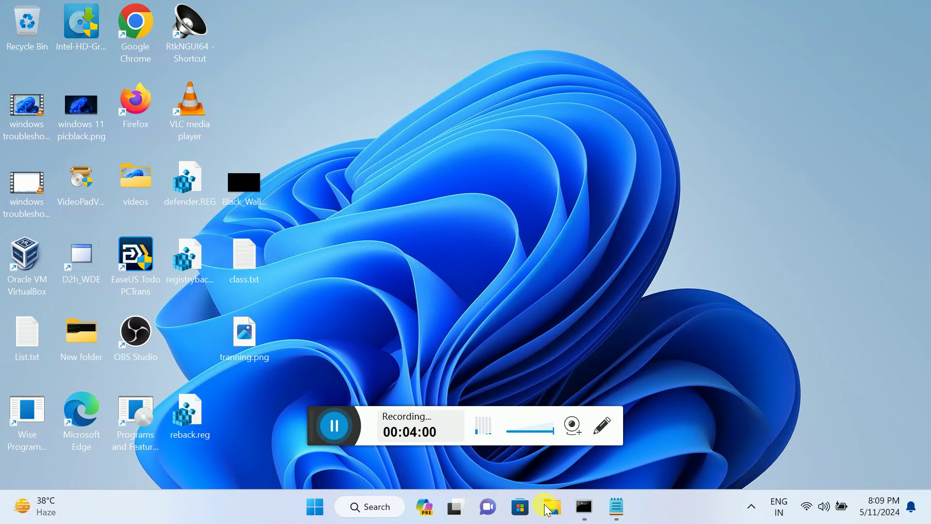
Step: Launch WPUSetup from Downloads a third time and approve its UAC prompt
{"action": "left_click", "coordinate": [553, 506]}
{"action": "left_click", "coordinate": [67, 237]}
{"action": "double_click", "coordinate": [198, 157]}
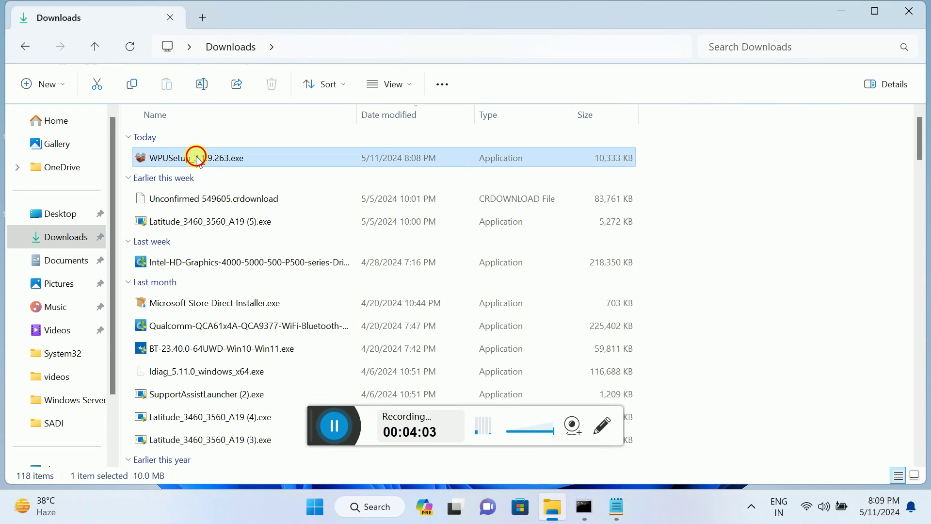
{"action": "left_click", "coordinate": [509, 271]}
{"action": "left_click", "coordinate": [906, 14]}
{"action": "left_click", "coordinate": [397, 371]}
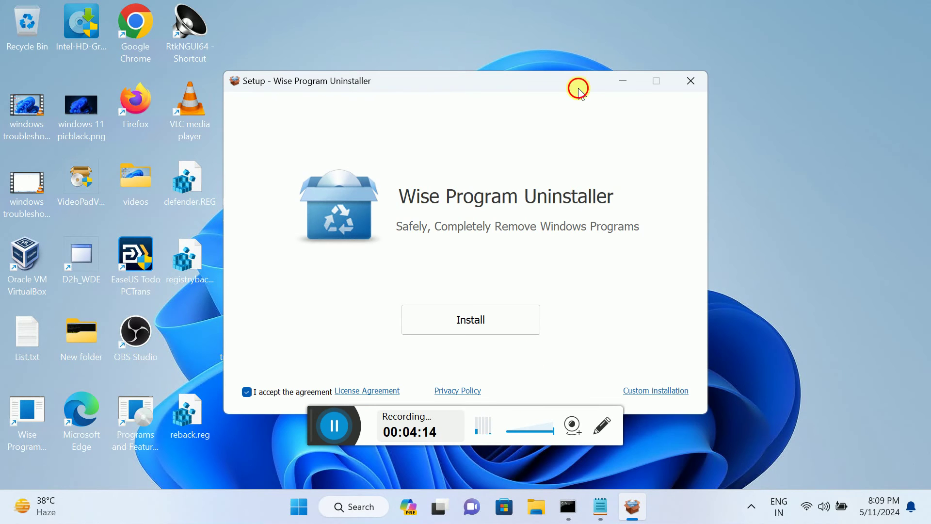
Step: Choose a custom install folder on New Volume (E:)
{"action": "left_click_drag", "start_coordinate": [575, 86], "coordinate": [550, 58]}
{"action": "left_click", "coordinate": [632, 362]}
{"action": "left_click", "coordinate": [603, 337]}
{"action": "scroll", "coordinate": [395, 284], "scroll_direction": "up", "scroll_amount": 3}
{"action": "scroll", "coordinate": [395, 284], "scroll_direction": "up", "scroll_amount": 2}
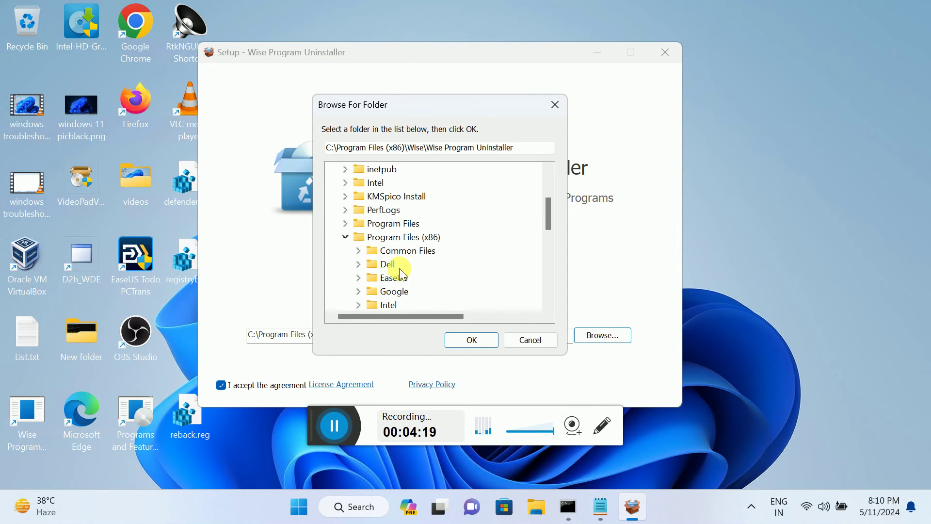
{"action": "scroll", "coordinate": [395, 284], "scroll_direction": "down", "scroll_amount": 5}
{"action": "scroll", "coordinate": [400, 271], "scroll_direction": "down", "scroll_amount": 2}
{"action": "left_click", "coordinate": [386, 292]}
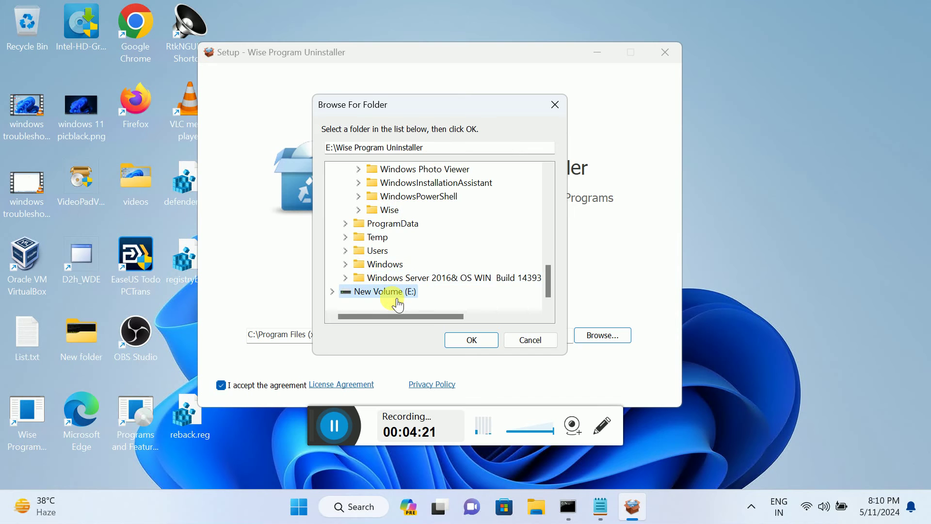
{"action": "left_click", "coordinate": [482, 341]}
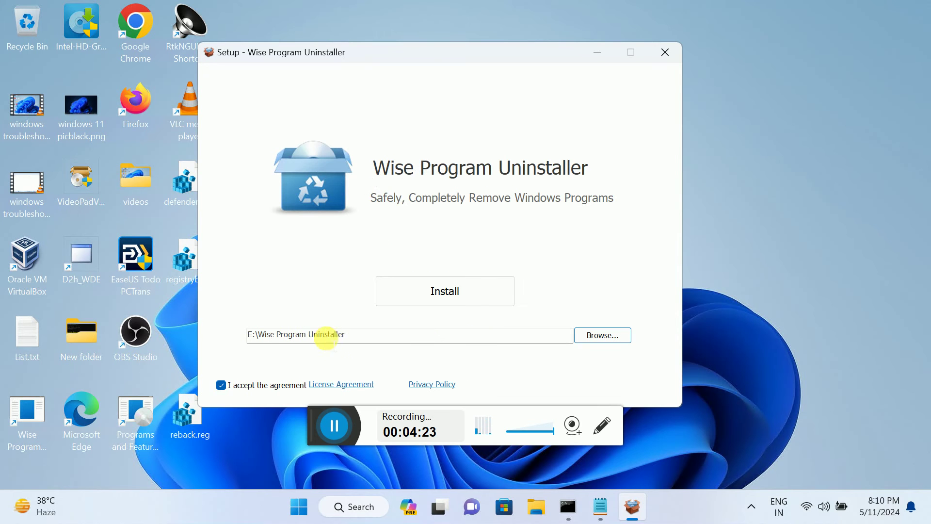
Step: Install to the E: drive, finish setup, and allow the uninstaller to launch
{"action": "left_click", "coordinate": [457, 297]}
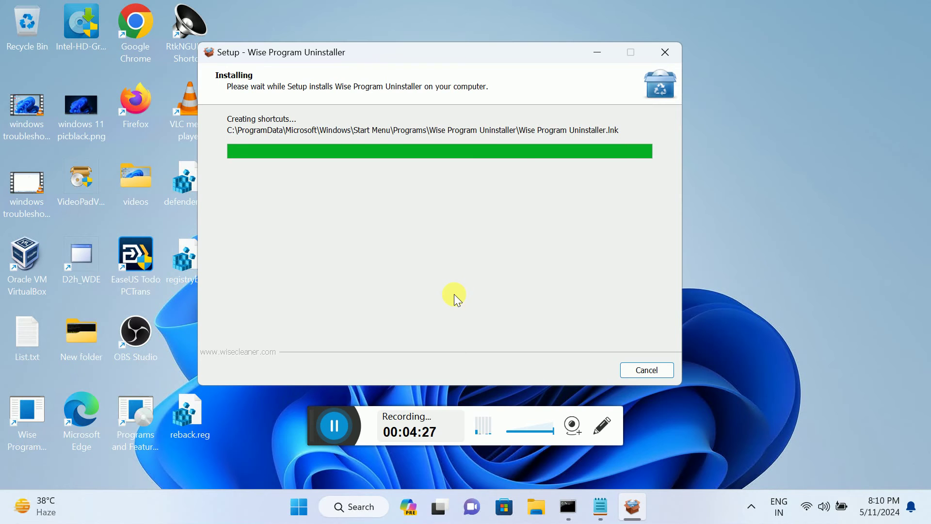
{"action": "left_click", "coordinate": [347, 184]}
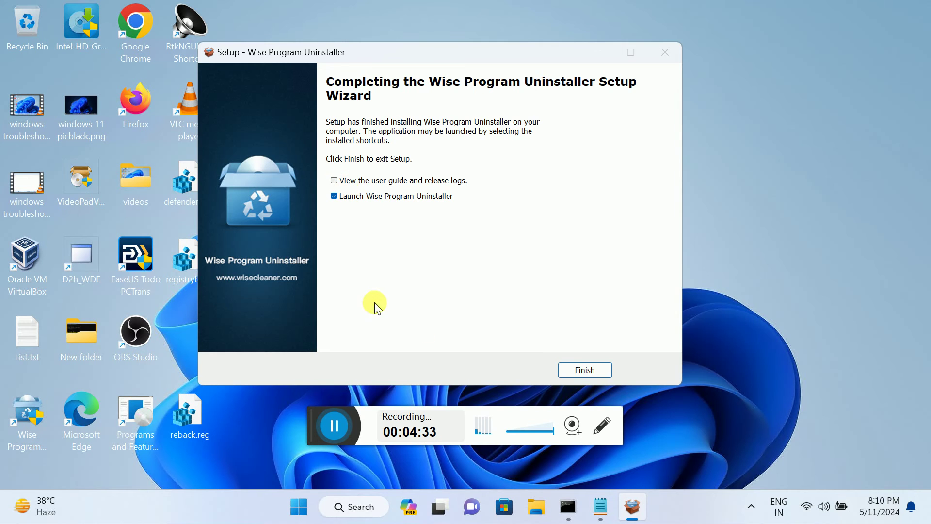
{"action": "left_click", "coordinate": [571, 369]}
{"action": "left_click", "coordinate": [416, 375]}
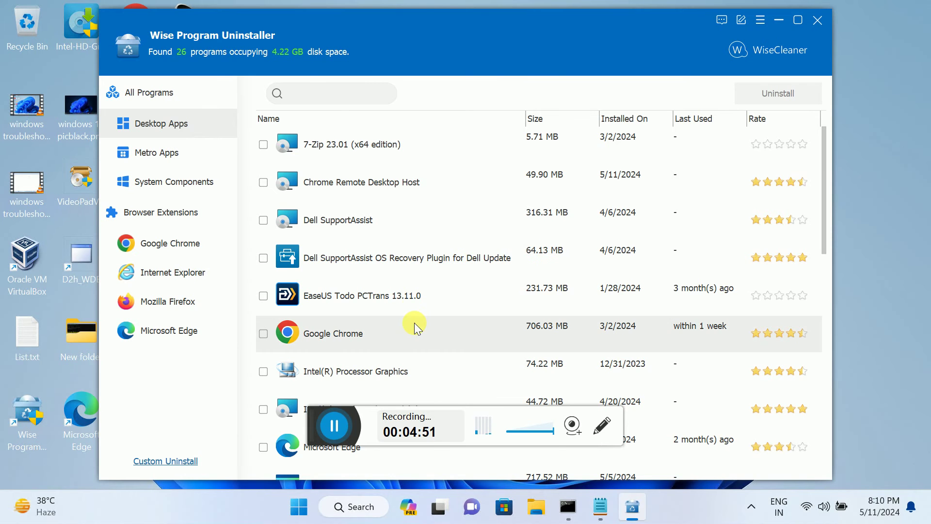
Step: Maximize the uninstaller, select Microsoft Edge, and confirm Force Uninstall with Yes
{"action": "left_click", "coordinate": [803, 23]}
{"action": "scroll", "coordinate": [437, 267], "scroll_direction": "down", "scroll_amount": 1}
{"action": "scroll", "coordinate": [438, 268], "scroll_direction": "down", "scroll_amount": 1}
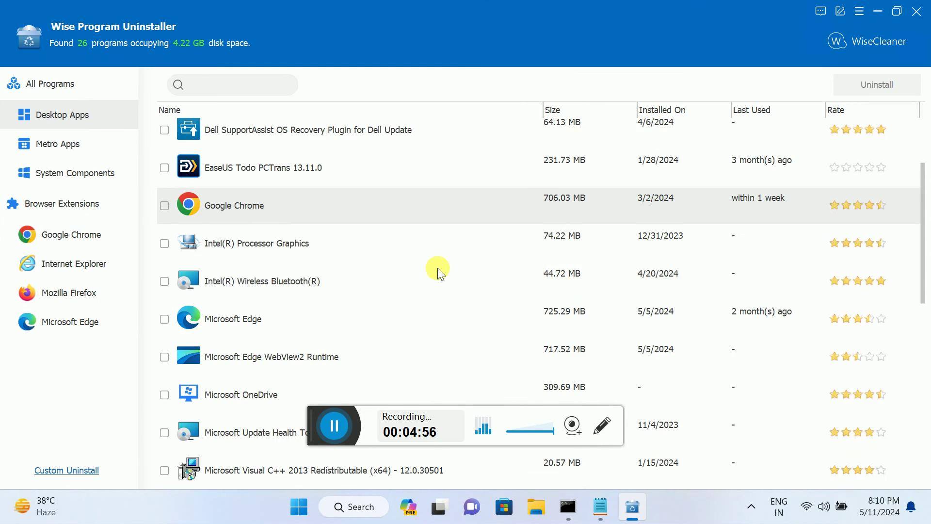
{"action": "scroll", "coordinate": [437, 268], "scroll_direction": "down", "scroll_amount": 2}
{"action": "left_click", "coordinate": [166, 260]}
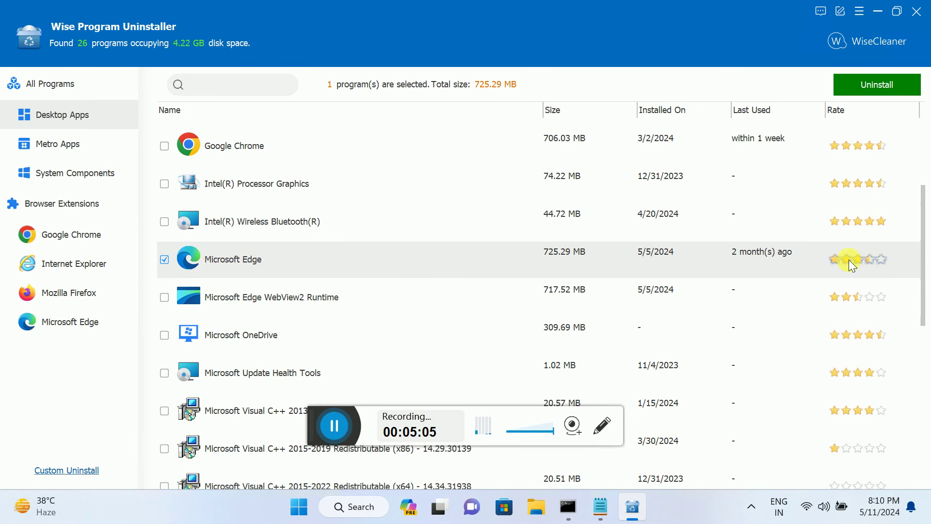
{"action": "left_click", "coordinate": [165, 260]}
{"action": "left_click", "coordinate": [229, 260]}
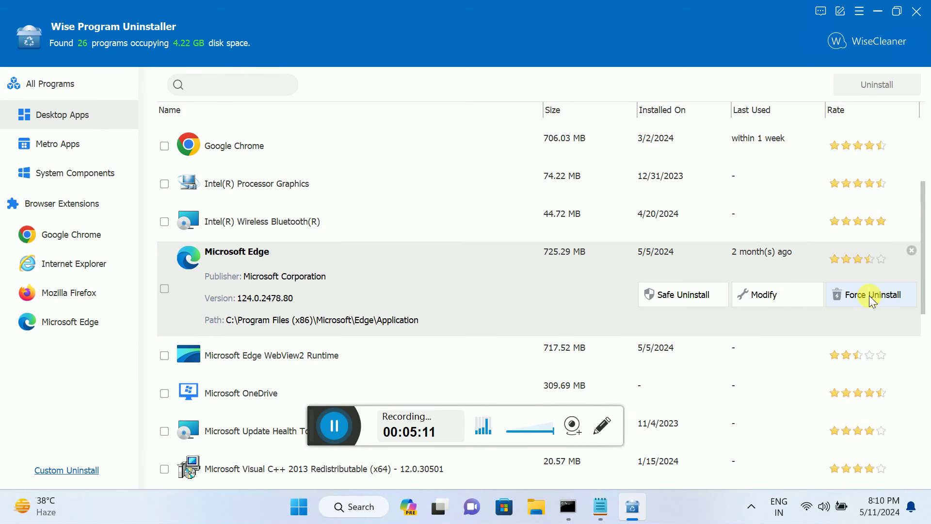
{"action": "left_click", "coordinate": [880, 292]}
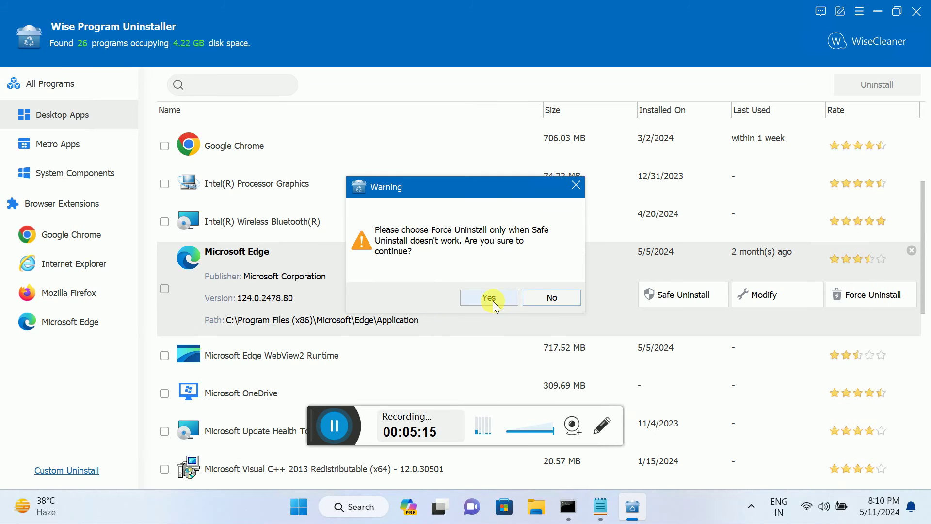
{"action": "left_click", "coordinate": [493, 300]}
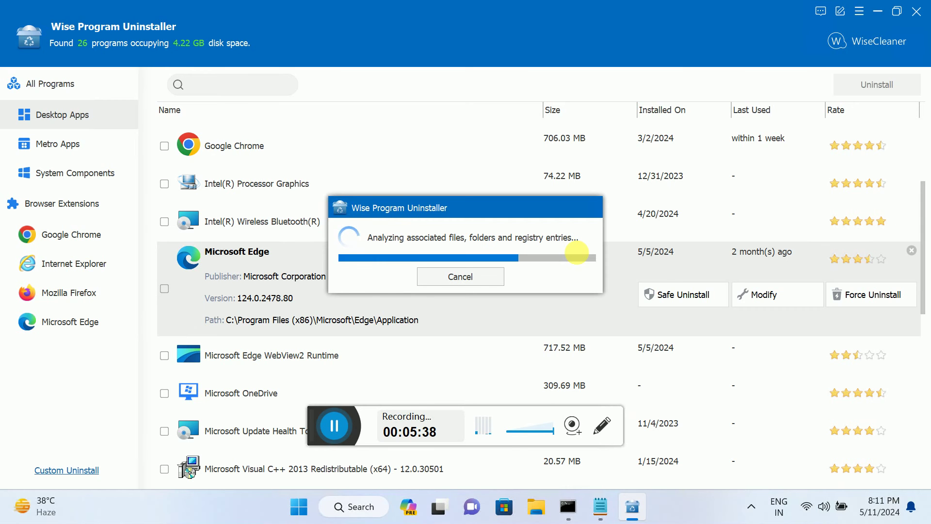
{"action": "scroll", "coordinate": [395, 256], "scroll_direction": "down", "scroll_amount": 1}
{"action": "scroll", "coordinate": [396, 257], "scroll_direction": "down", "scroll_amount": 3}
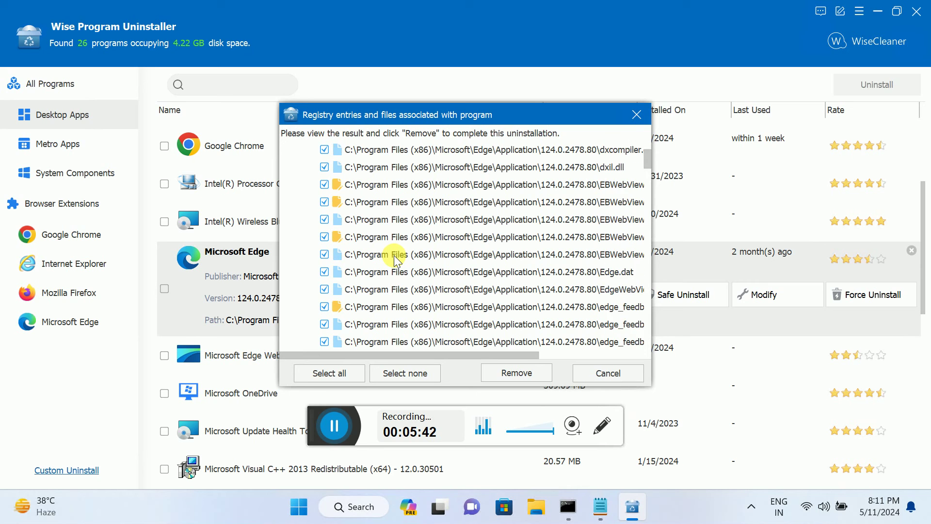
{"action": "scroll", "coordinate": [394, 258], "scroll_direction": "down", "scroll_amount": 2}
{"action": "scroll", "coordinate": [400, 273], "scroll_direction": "down", "scroll_amount": 2}
{"action": "scroll", "coordinate": [401, 275], "scroll_direction": "down", "scroll_amount": 2}
{"action": "scroll", "coordinate": [402, 276], "scroll_direction": "down", "scroll_amount": 3}
{"action": "scroll", "coordinate": [402, 275], "scroll_direction": "down", "scroll_amount": 3}
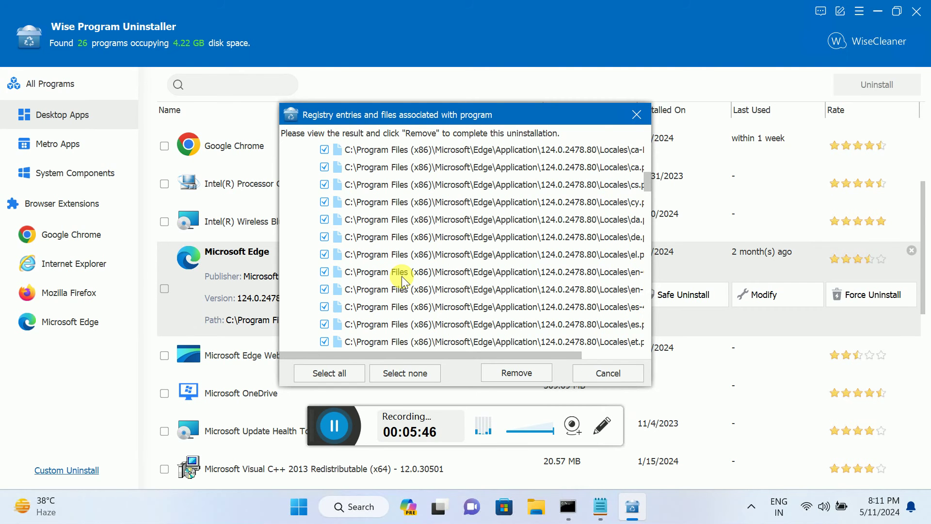
{"action": "scroll", "coordinate": [401, 276], "scroll_direction": "down", "scroll_amount": 3}
{"action": "scroll", "coordinate": [401, 276], "scroll_direction": "down", "scroll_amount": 3}
{"action": "scroll", "coordinate": [404, 279], "scroll_direction": "down", "scroll_amount": 3}
{"action": "scroll", "coordinate": [408, 283], "scroll_direction": "down", "scroll_amount": 3}
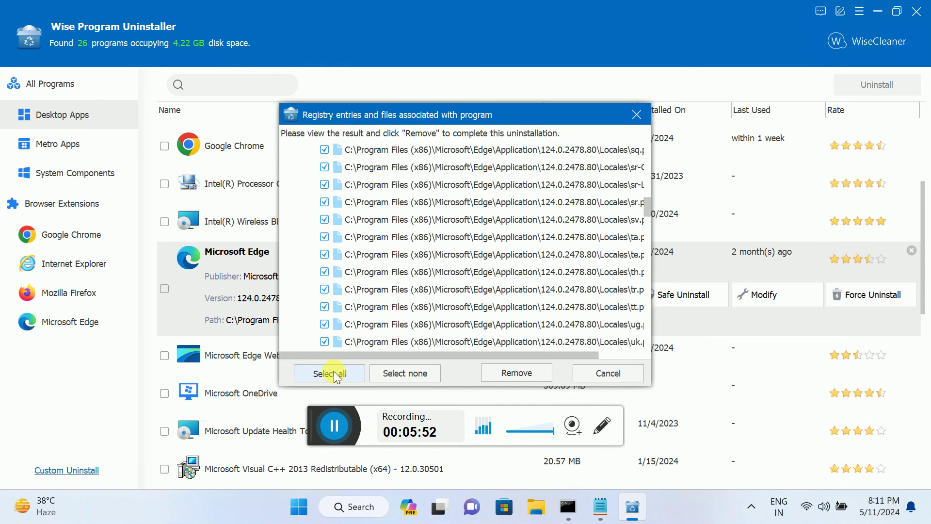
{"action": "scroll", "coordinate": [382, 221], "scroll_direction": "up", "scroll_amount": 3}
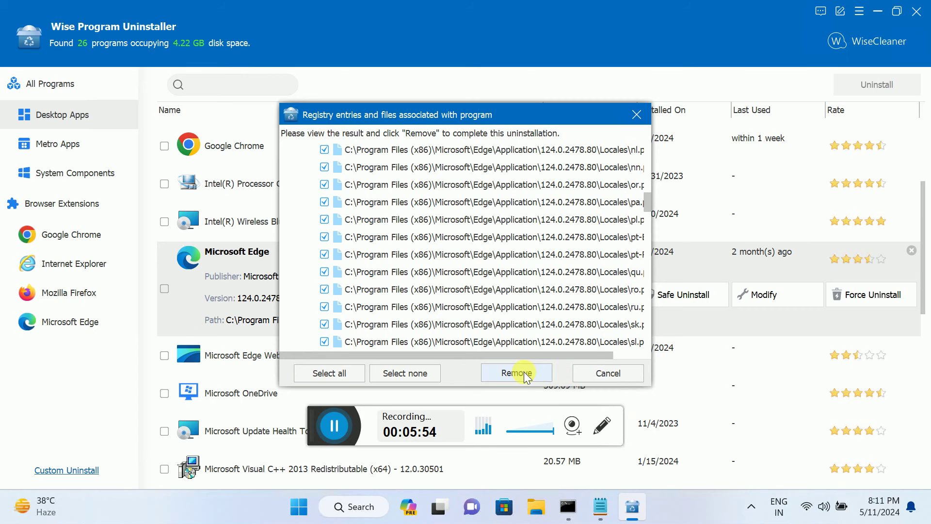
Step: Remove Microsoft Edge's leftover files and registry entries, then dismiss the report of two failed deletions
{"action": "left_click", "coordinate": [524, 372]}
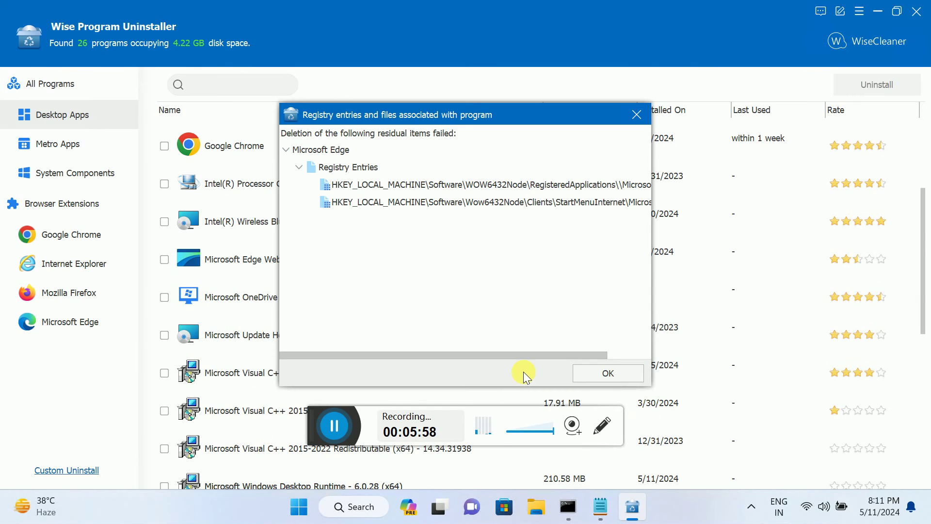
{"action": "left_click_drag", "start_coordinate": [440, 353], "coordinate": [418, 352]}
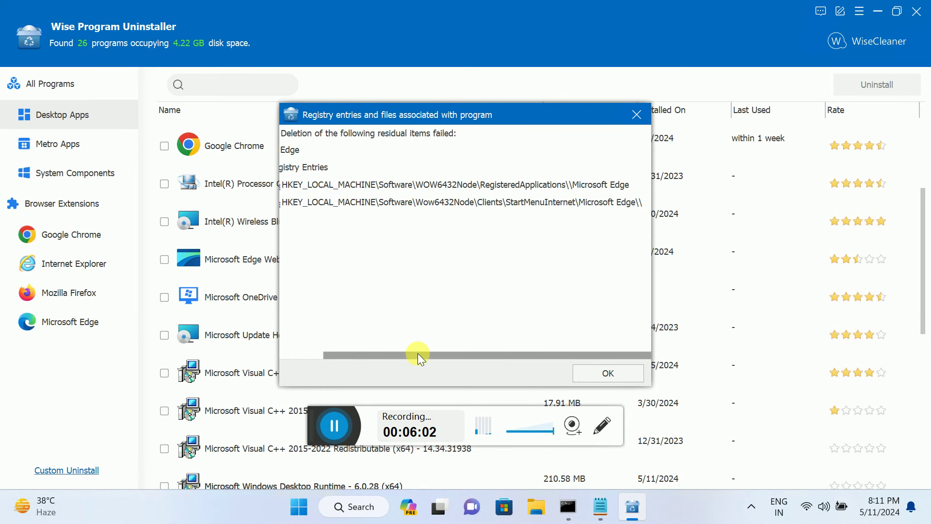
{"action": "left_click", "coordinate": [608, 374]}
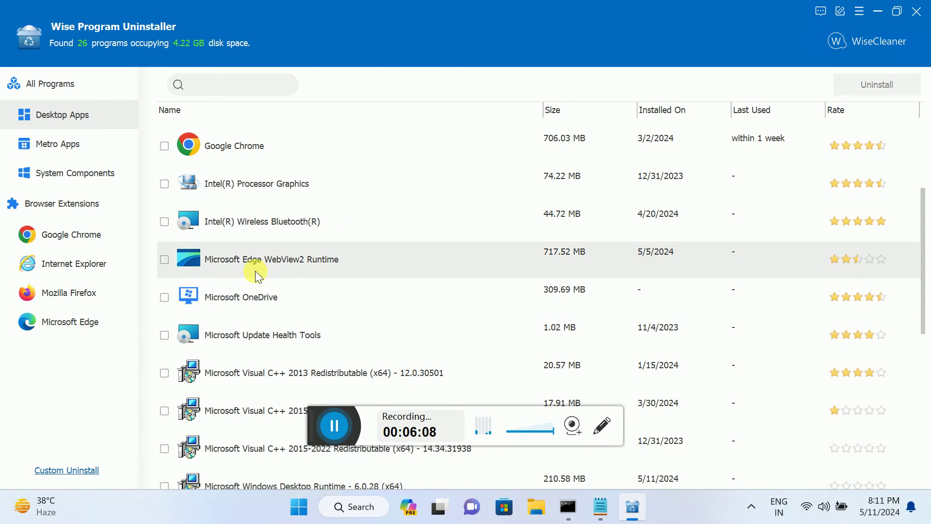
{"action": "scroll", "coordinate": [304, 285], "scroll_direction": "up", "scroll_amount": 1}
{"action": "scroll", "coordinate": [304, 284], "scroll_direction": "up", "scroll_amount": 2}
{"action": "scroll", "coordinate": [304, 286], "scroll_direction": "down", "scroll_amount": 2}
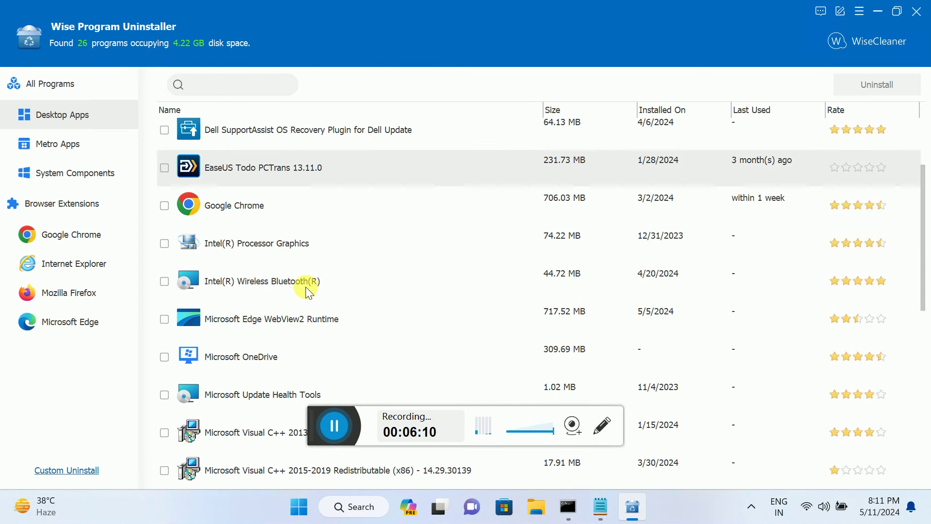
{"action": "scroll", "coordinate": [249, 340], "scroll_direction": "down", "scroll_amount": 1}
{"action": "scroll", "coordinate": [249, 342], "scroll_direction": "down", "scroll_amount": 1}
Step: Try uninstalling Microsoft Edge WebView2 Runtime without a restore point, and dismiss the failure message
{"action": "left_click", "coordinate": [164, 201]}
{"action": "left_click", "coordinate": [878, 82]}
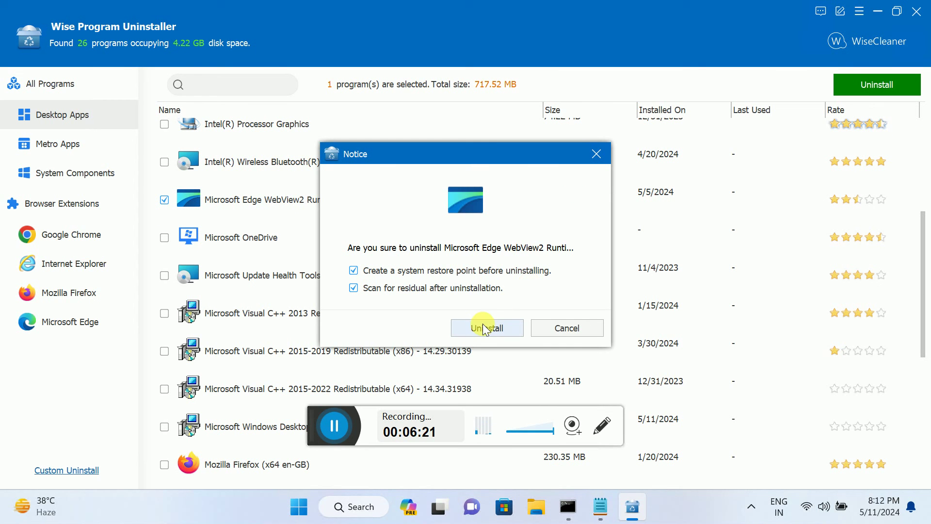
{"action": "left_click", "coordinate": [406, 271]}
{"action": "left_click", "coordinate": [495, 329]}
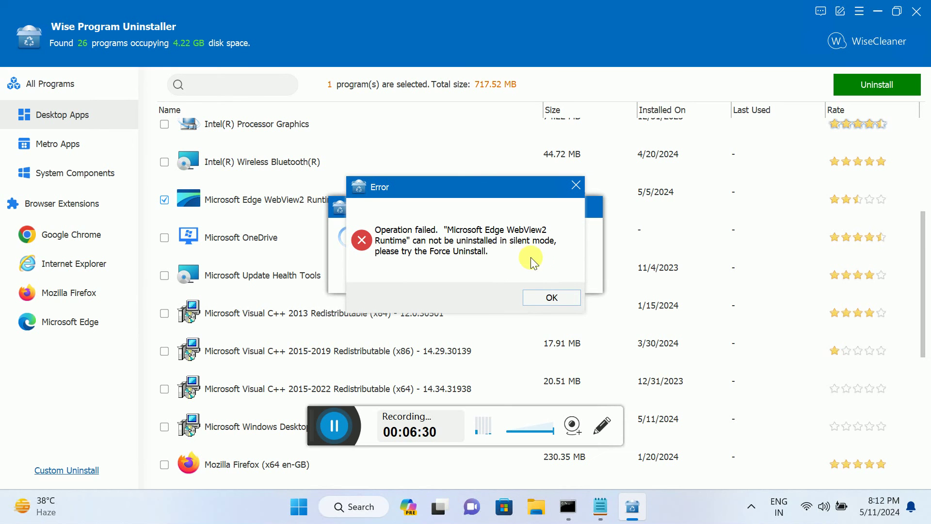
{"action": "left_click", "coordinate": [540, 300]}
Step: Force-uninstall WebView2 Runtime and delete its leftover files and registry entries
{"action": "left_click", "coordinate": [267, 204]}
{"action": "left_click", "coordinate": [862, 235]}
{"action": "left_click", "coordinate": [488, 295]}
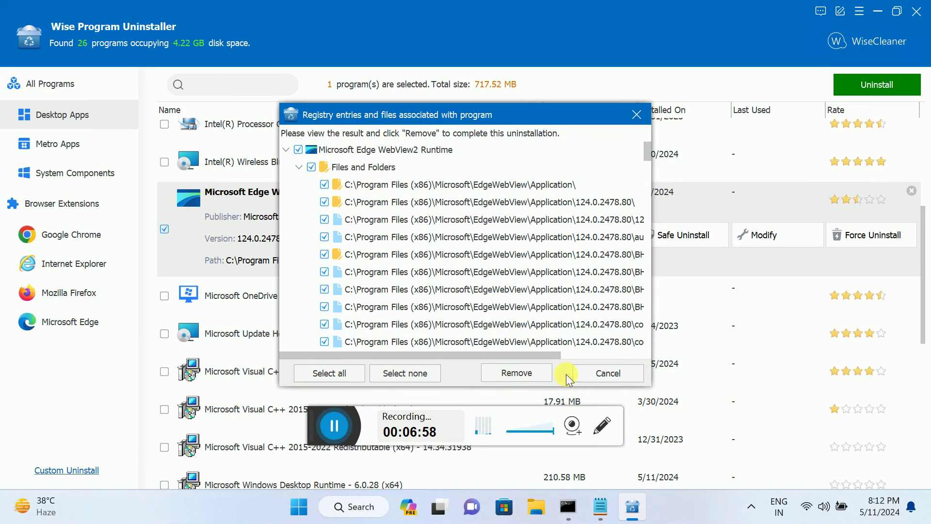
{"action": "left_click", "coordinate": [513, 374]}
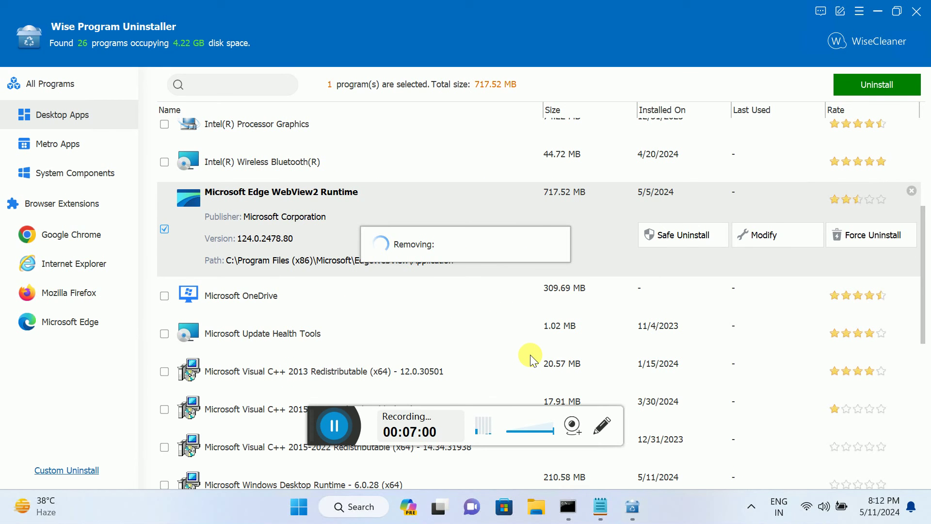
{"action": "scroll", "coordinate": [316, 252], "scroll_direction": "up", "scroll_amount": 4}
{"action": "scroll", "coordinate": [313, 250], "scroll_direction": "up", "scroll_amount": 2}
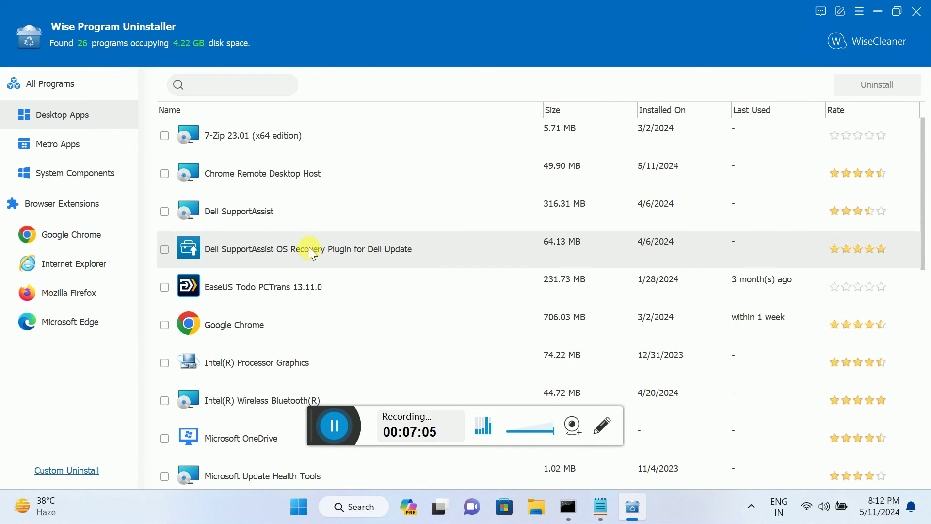
{"action": "left_click", "coordinate": [70, 323]}
Step: Uninstall the Edge relevant text changes and Google Docs Offline extensions from Microsoft Edge
{"action": "left_click", "coordinate": [167, 137]}
{"action": "left_click", "coordinate": [168, 175]}
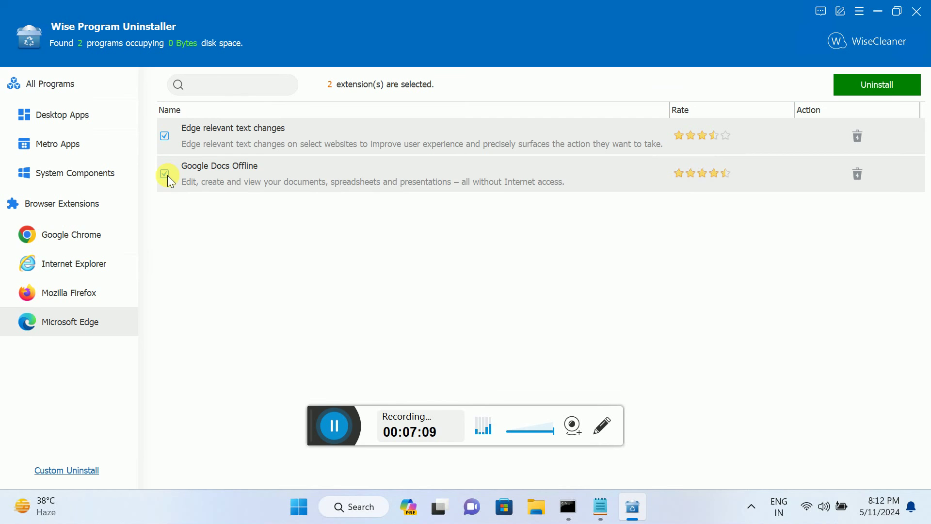
{"action": "left_click", "coordinate": [878, 85]}
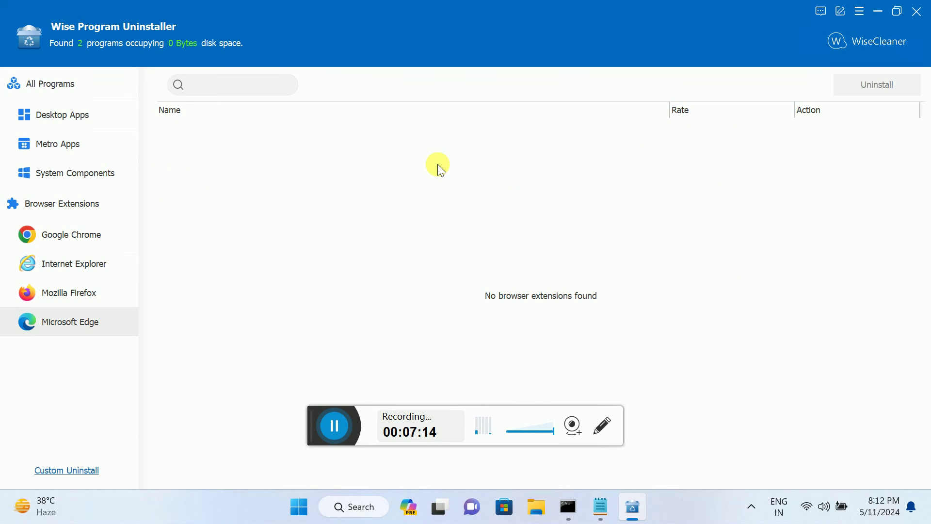
Step: Uninstall the IEToEdge BHO extensions from Internet Explorer
{"action": "left_click", "coordinate": [58, 265]}
{"action": "left_click", "coordinate": [166, 137]}
{"action": "left_click", "coordinate": [871, 88]}
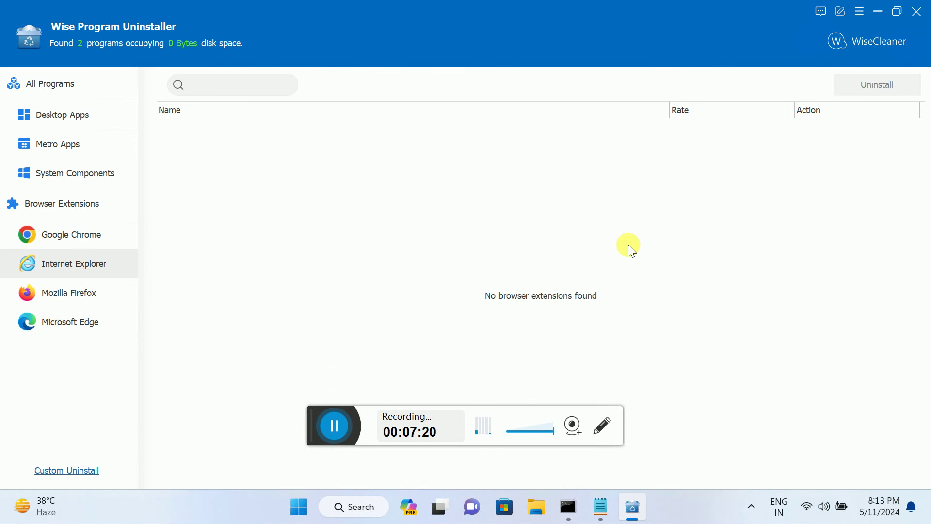
Step: Browse the Metro apps under System Components and mark Microsoft Copilot for removal
{"action": "left_click", "coordinate": [84, 178]}
{"action": "left_click", "coordinate": [63, 146]}
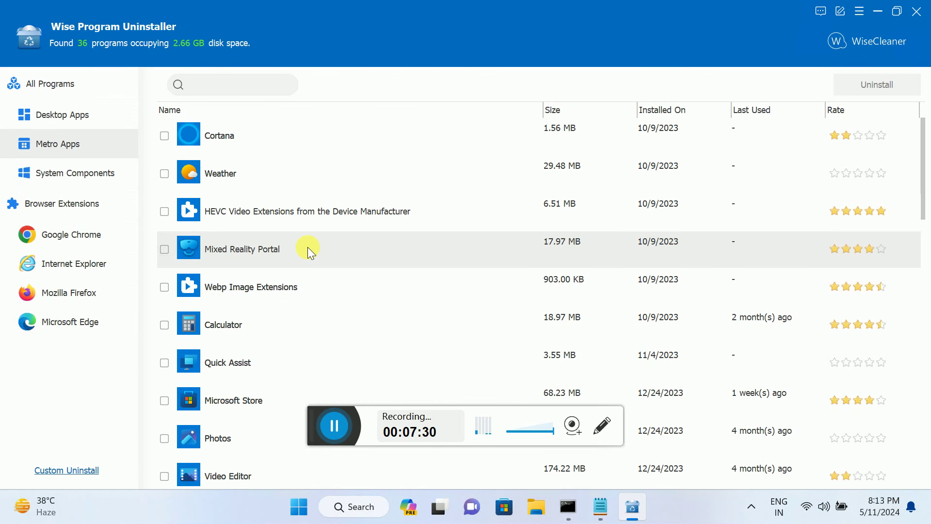
{"action": "scroll", "coordinate": [320, 277], "scroll_direction": "down", "scroll_amount": 3}
{"action": "scroll", "coordinate": [288, 319], "scroll_direction": "down", "scroll_amount": 2}
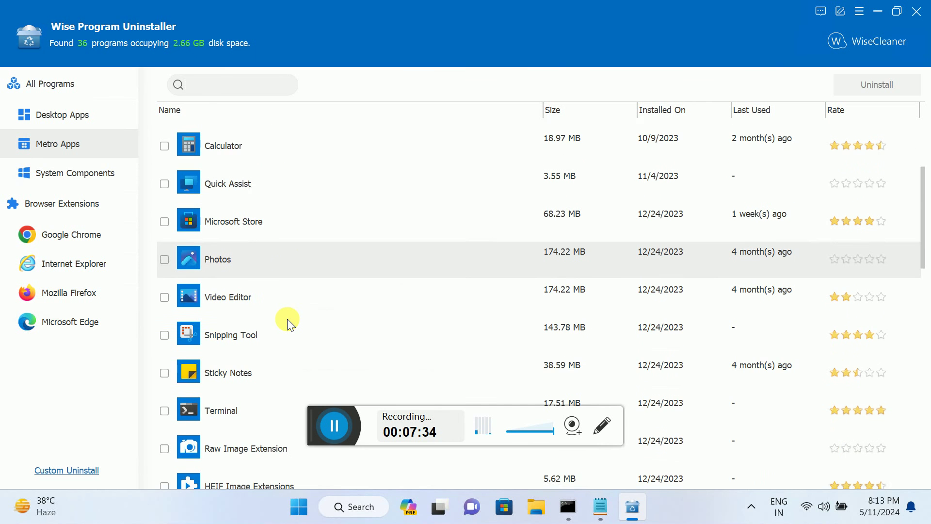
{"action": "scroll", "coordinate": [287, 319], "scroll_direction": "down", "scroll_amount": 2}
{"action": "scroll", "coordinate": [288, 318], "scroll_direction": "down", "scroll_amount": 2}
{"action": "scroll", "coordinate": [288, 321], "scroll_direction": "down", "scroll_amount": 2}
{"action": "scroll", "coordinate": [288, 321], "scroll_direction": "down", "scroll_amount": 1}
{"action": "scroll", "coordinate": [288, 321], "scroll_direction": "down", "scroll_amount": 2}
{"action": "scroll", "coordinate": [288, 321], "scroll_direction": "down", "scroll_amount": 2}
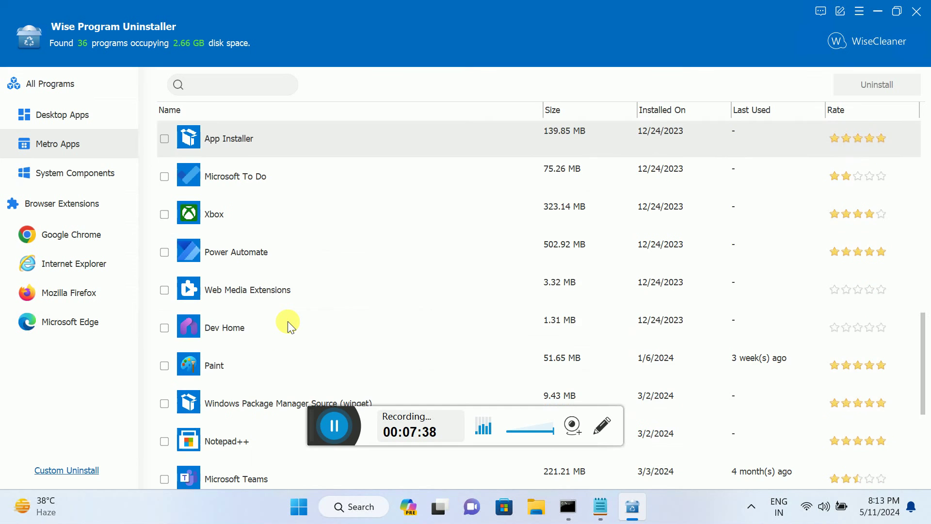
{"action": "scroll", "coordinate": [288, 327], "scroll_direction": "down", "scroll_amount": 2}
{"action": "scroll", "coordinate": [292, 323], "scroll_direction": "down", "scroll_amount": 2}
{"action": "scroll", "coordinate": [292, 323], "scroll_direction": "down", "scroll_amount": 2}
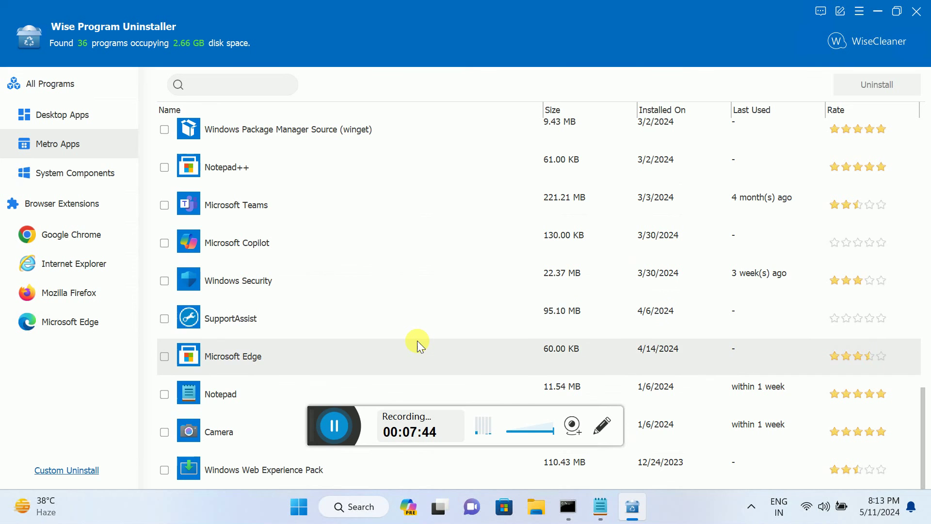
{"action": "scroll", "coordinate": [417, 340], "scroll_direction": "up", "scroll_amount": 1}
{"action": "scroll", "coordinate": [417, 340], "scroll_direction": "up", "scroll_amount": 3}
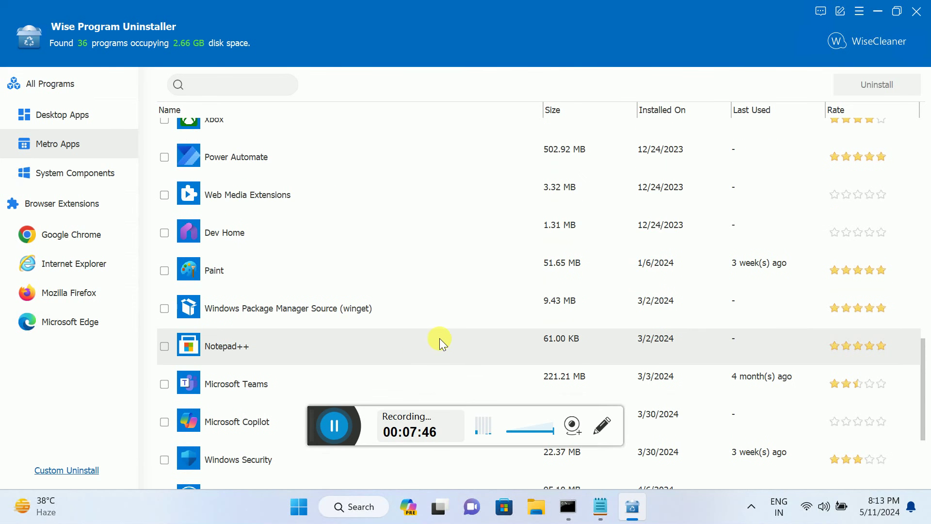
{"action": "scroll", "coordinate": [440, 341], "scroll_direction": "up", "scroll_amount": 2}
{"action": "scroll", "coordinate": [440, 341], "scroll_direction": "up", "scroll_amount": 1}
{"action": "scroll", "coordinate": [440, 341], "scroll_direction": "up", "scroll_amount": 1}
{"action": "scroll", "coordinate": [440, 341], "scroll_direction": "up", "scroll_amount": 2}
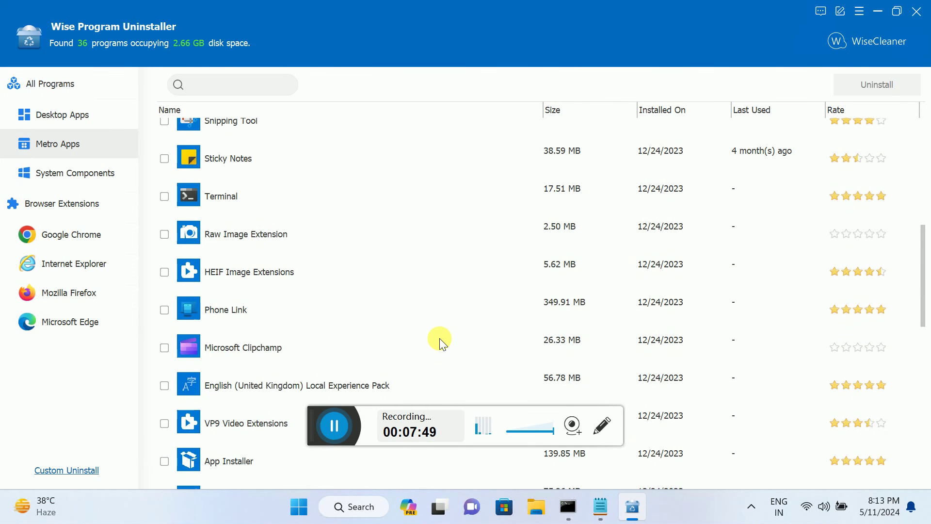
{"action": "scroll", "coordinate": [441, 338], "scroll_direction": "up", "scroll_amount": 2}
{"action": "scroll", "coordinate": [440, 339], "scroll_direction": "up", "scroll_amount": 2}
{"action": "scroll", "coordinate": [449, 337], "scroll_direction": "up", "scroll_amount": 1}
{"action": "scroll", "coordinate": [449, 338], "scroll_direction": "up", "scroll_amount": 2}
{"action": "scroll", "coordinate": [599, 241], "scroll_direction": "down", "scroll_amount": 2}
{"action": "scroll", "coordinate": [600, 241], "scroll_direction": "down", "scroll_amount": 1}
{"action": "scroll", "coordinate": [600, 241], "scroll_direction": "down", "scroll_amount": 1}
{"action": "scroll", "coordinate": [600, 242], "scroll_direction": "down", "scroll_amount": 2}
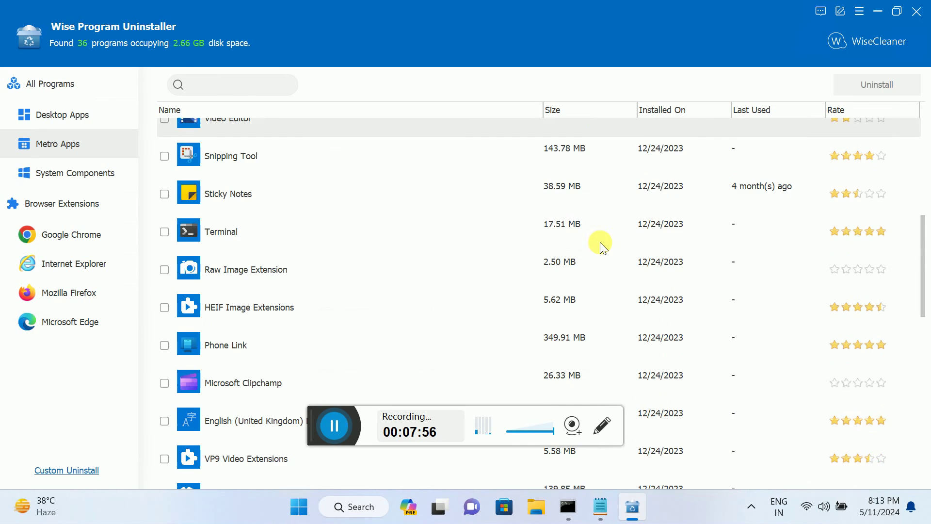
{"action": "scroll", "coordinate": [601, 242], "scroll_direction": "down", "scroll_amount": 2}
{"action": "scroll", "coordinate": [600, 242], "scroll_direction": "down", "scroll_amount": 2}
{"action": "scroll", "coordinate": [601, 241], "scroll_direction": "down", "scroll_amount": 3}
{"action": "scroll", "coordinate": [601, 242], "scroll_direction": "down", "scroll_amount": 3}
{"action": "scroll", "coordinate": [444, 314], "scroll_direction": "down", "scroll_amount": 1}
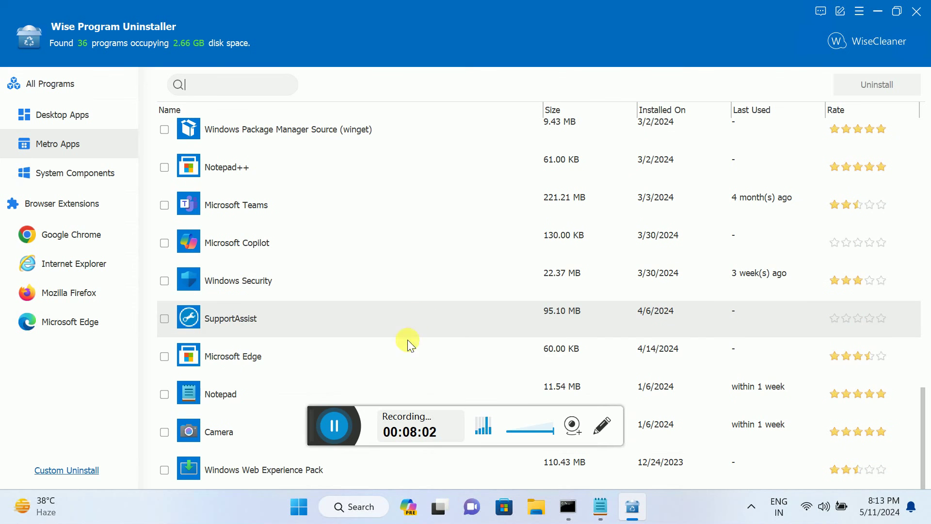
{"action": "left_click", "coordinate": [165, 243]}
{"action": "scroll", "coordinate": [176, 394], "scroll_direction": "up", "scroll_amount": 3}
{"action": "scroll", "coordinate": [239, 366], "scroll_direction": "up", "scroll_amount": 2}
{"action": "scroll", "coordinate": [251, 292], "scroll_direction": "up", "scroll_amount": 5}
Step: Search all programs for 'edge', uninstall the Microsoft Edge entry, and close the uninstaller
{"action": "left_click", "coordinate": [44, 85]}
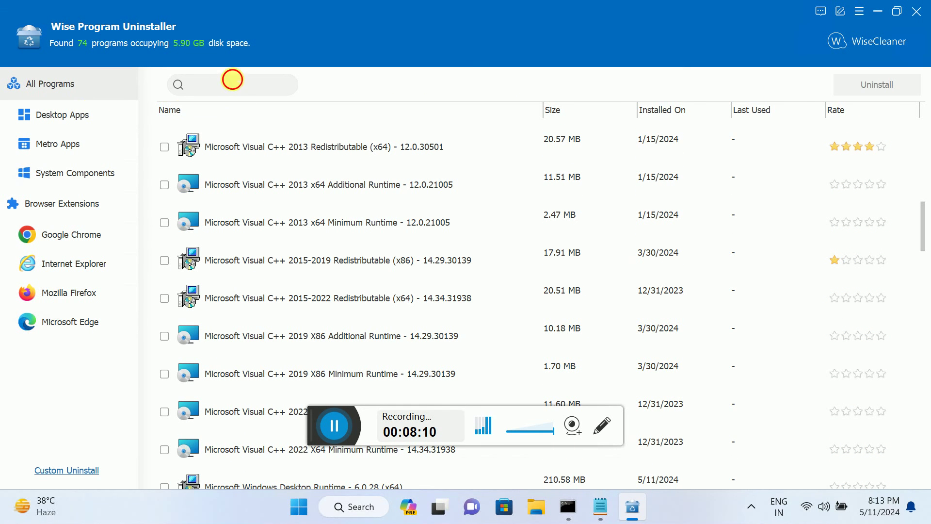
{"action": "left_click", "coordinate": [232, 80]}
{"action": "type", "text": "edge"}
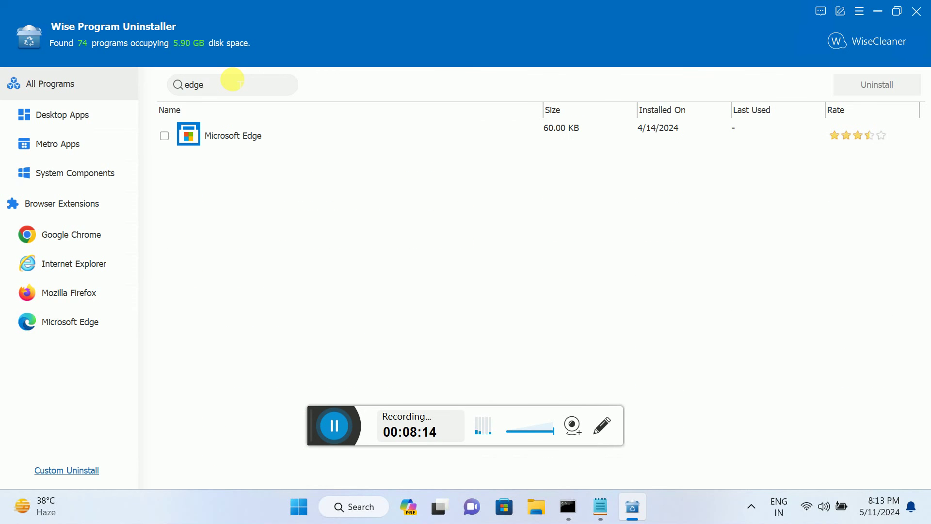
{"action": "left_click", "coordinate": [163, 136]}
{"action": "left_click", "coordinate": [876, 85]}
{"action": "left_click", "coordinate": [494, 328]}
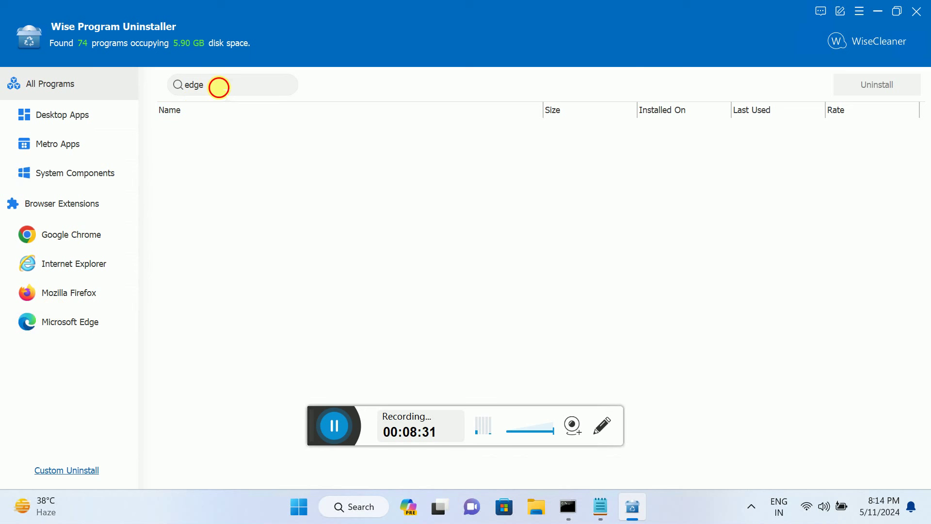
{"action": "left_click", "coordinate": [917, 12]}
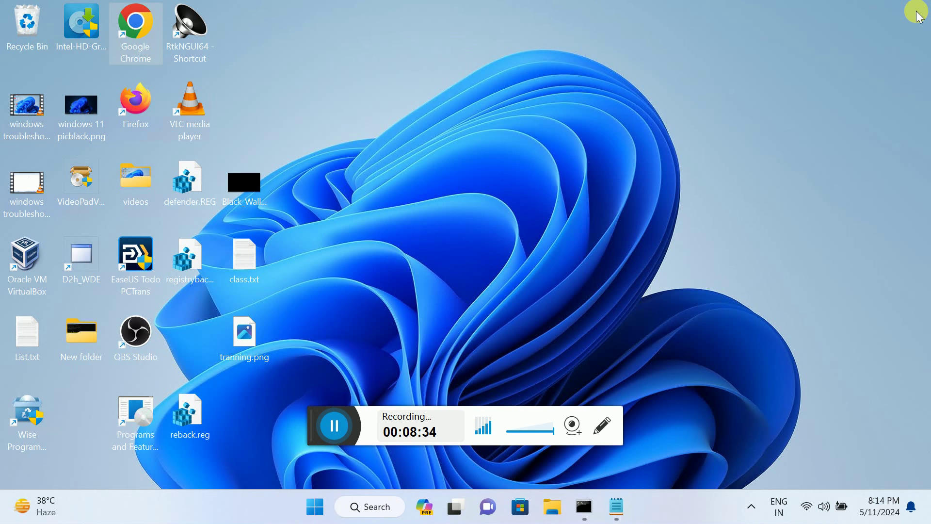
{"action": "right_click", "coordinate": [490, 103]}
{"action": "left_click", "coordinate": [548, 166]}
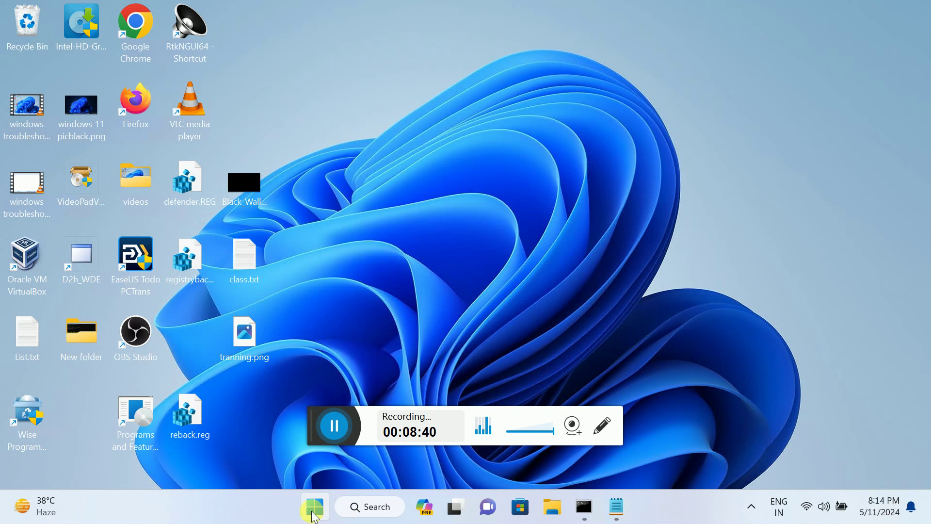
{"action": "left_click", "coordinate": [316, 508]}
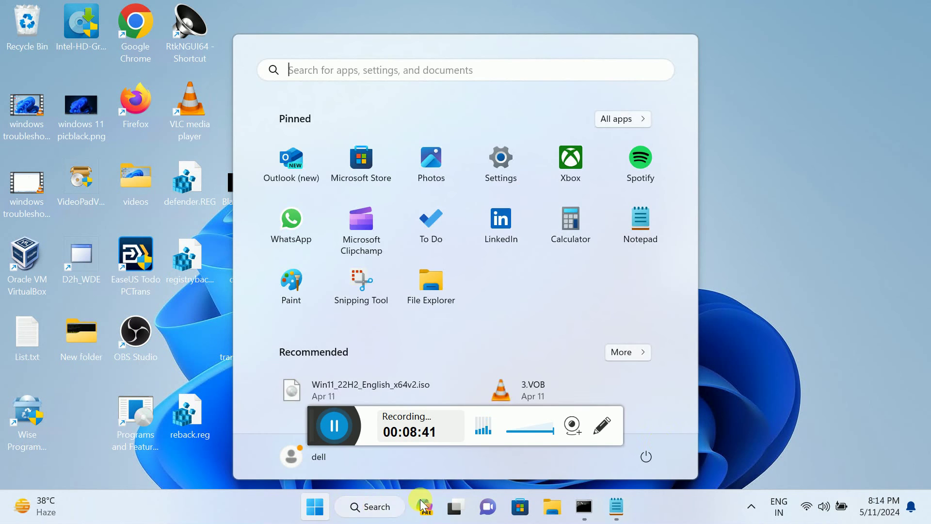
{"action": "left_click", "coordinate": [647, 456]}
{"action": "left_click", "coordinate": [786, 251]}
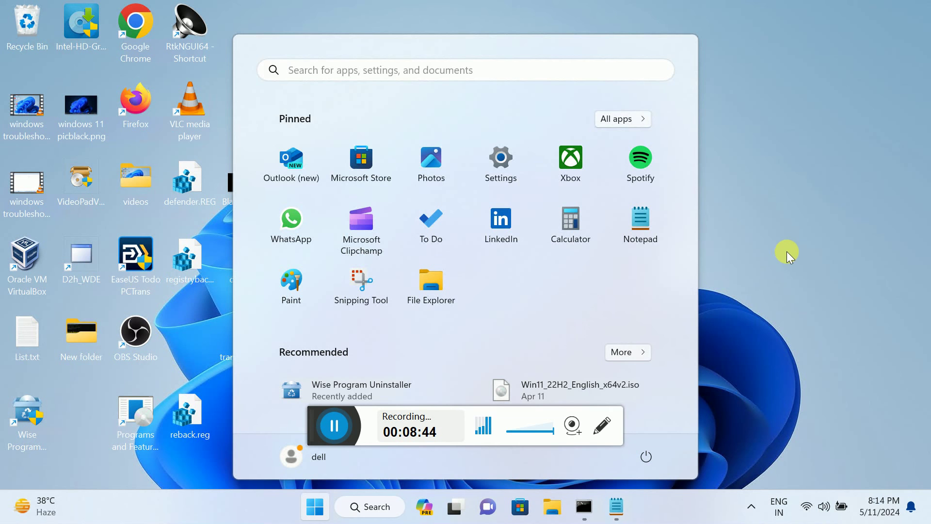